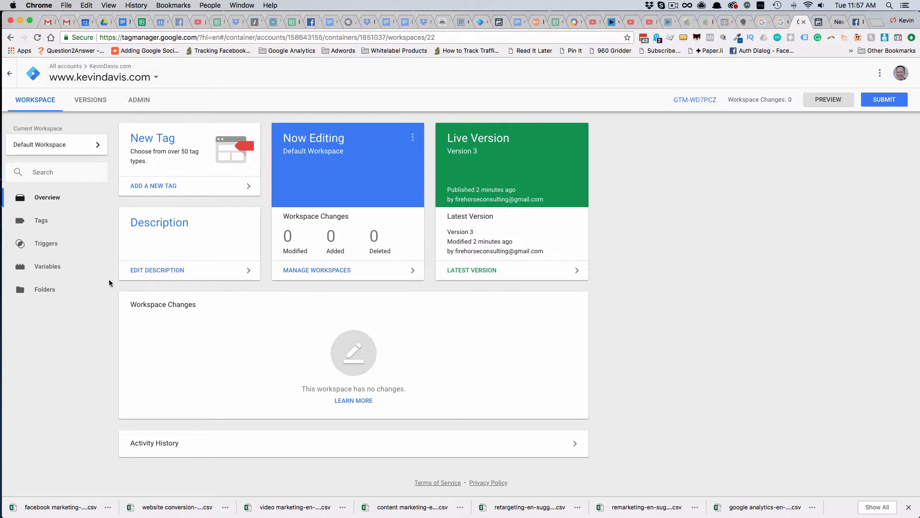
Review the Facebook Base Pixel tag's code and firing trigger, leaving it unchanged
left_click(40, 227)
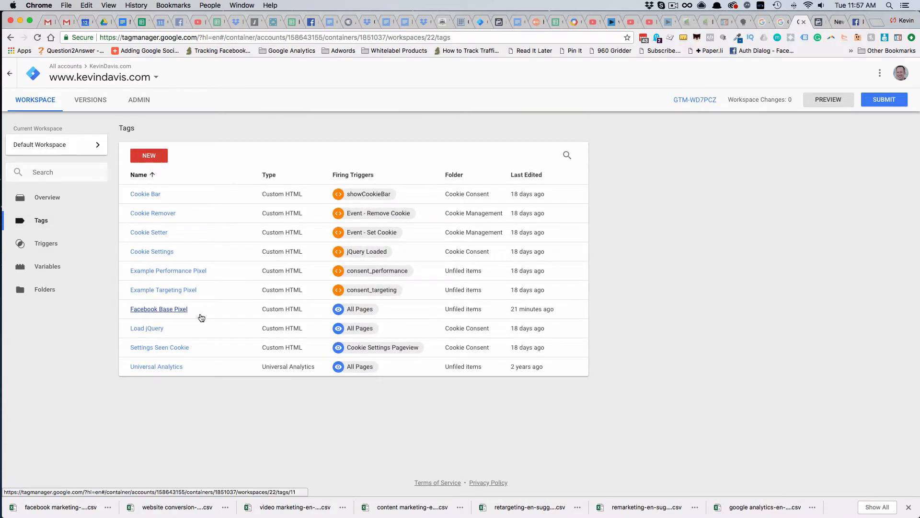
left_click(165, 311)
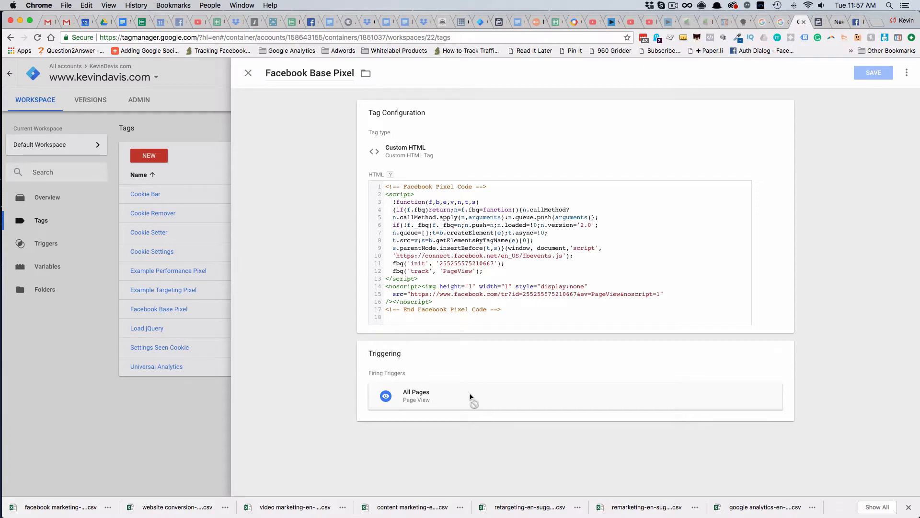
left_click(248, 74)
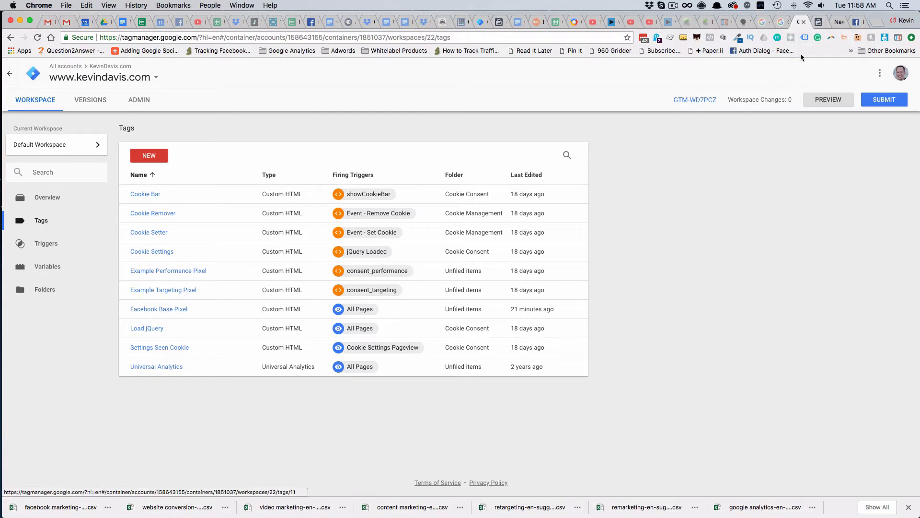
Switch to Facebook Events Manager and take the pixel's manual code installation through to the stage for adding events
left_click(819, 23)
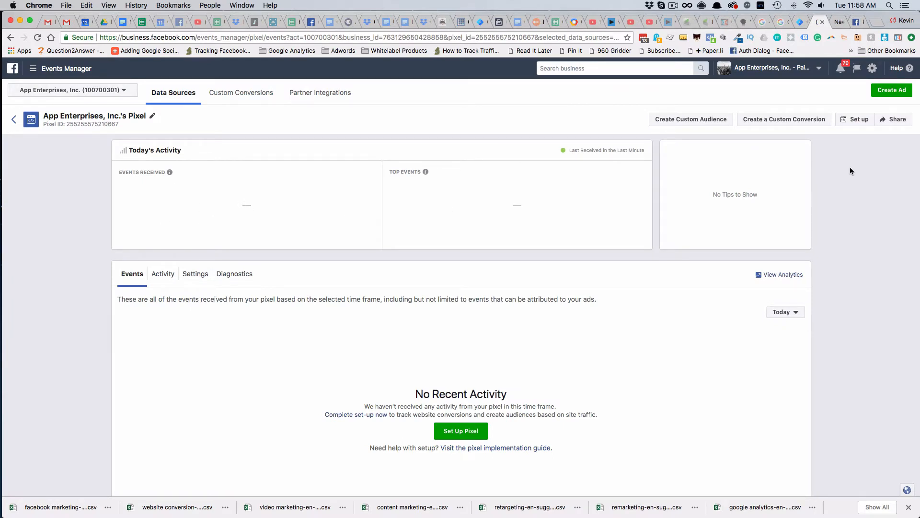
left_click(854, 123)
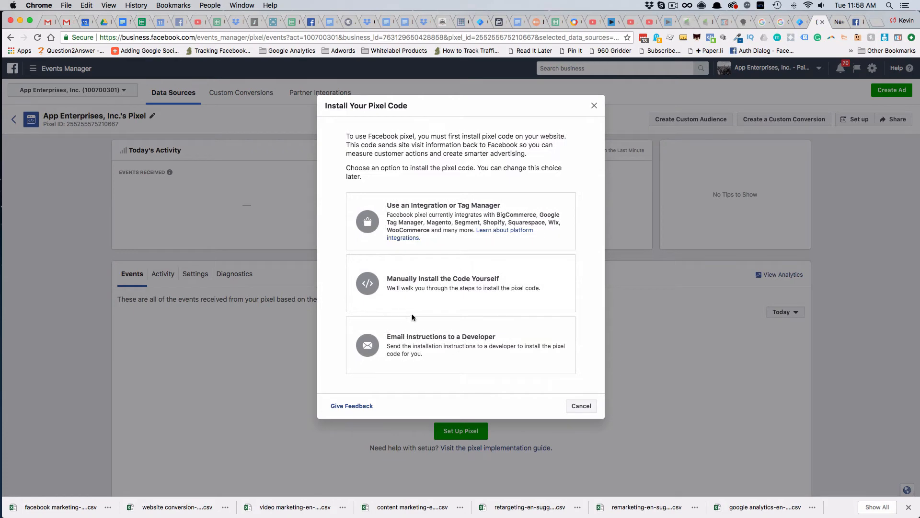
left_click(424, 295)
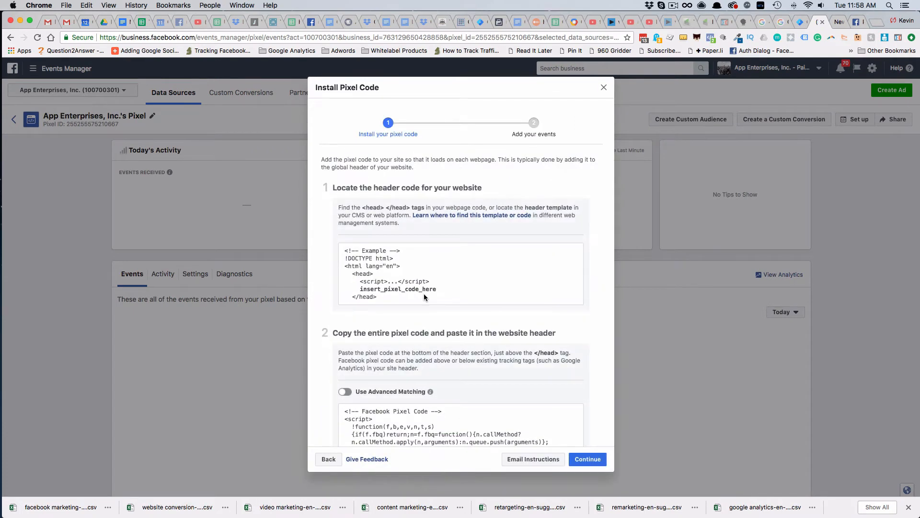
scroll(485, 305, "down", 5)
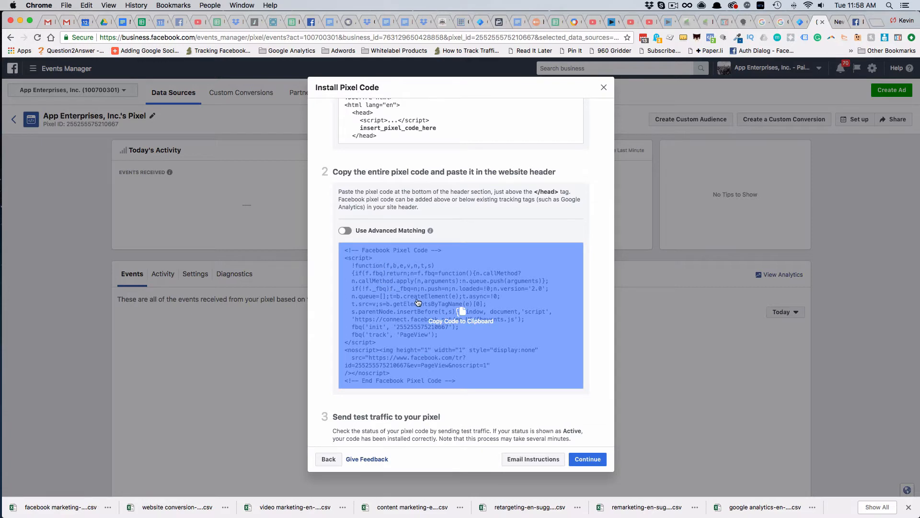
left_click(589, 459)
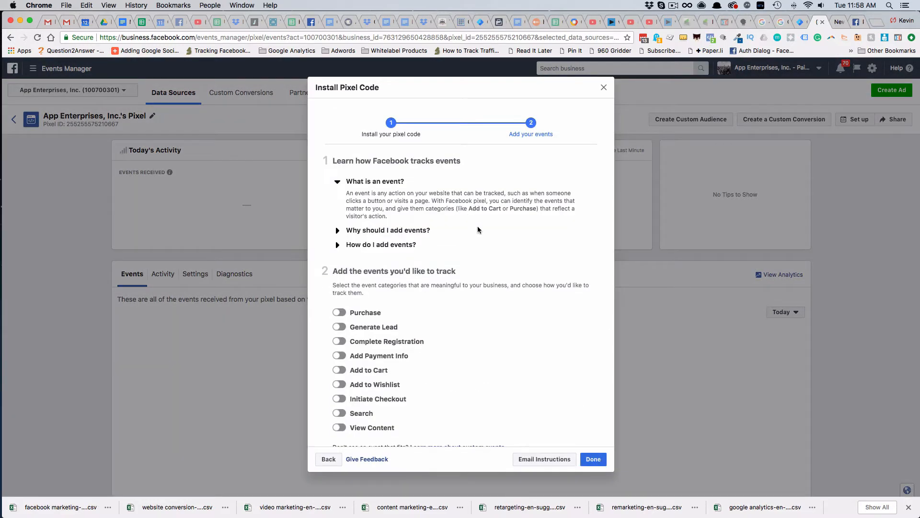
Enable the View Content event for tracking in the pixel setup
scroll(479, 254, "down", 3)
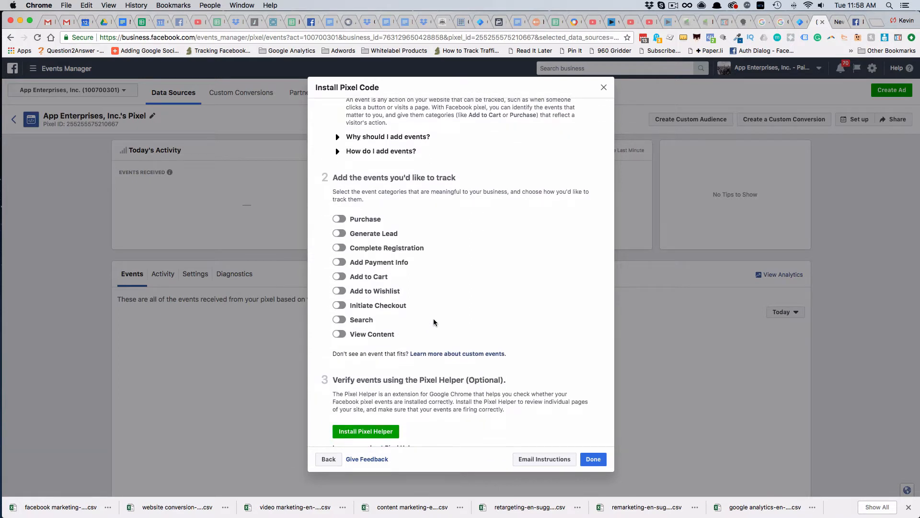
left_click(340, 335)
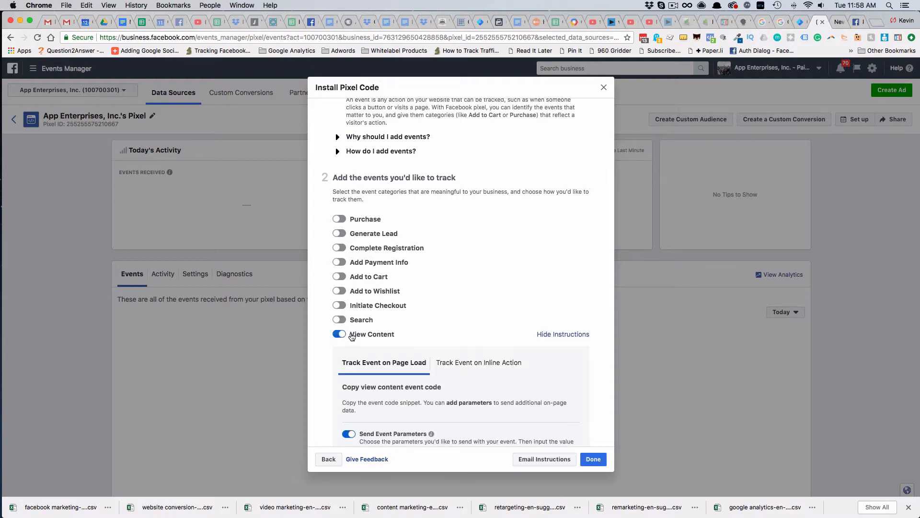
scroll(498, 278, "down", 4)
scroll(499, 281, "down", 2)
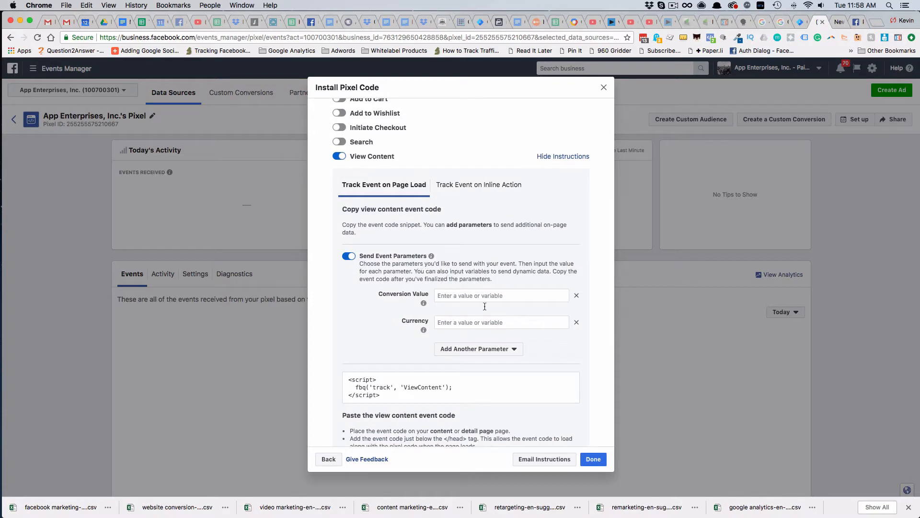
Add a Content Type parameter to the View Content event with the value "5 sec view"
mouse_move(425, 303)
left_click(463, 351)
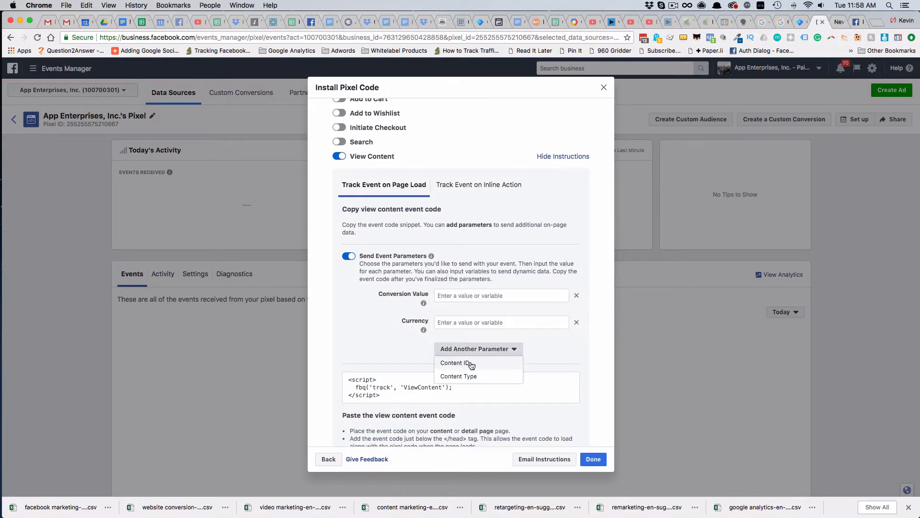
left_click(466, 377)
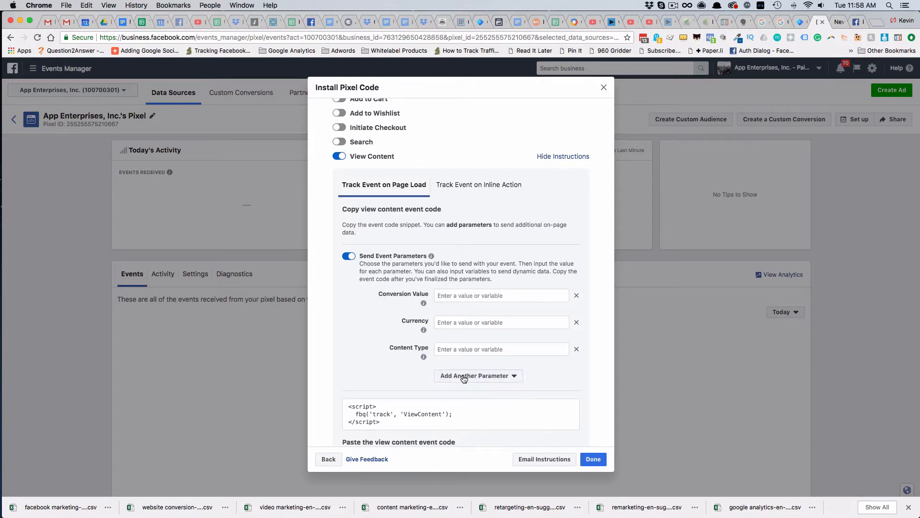
left_click(458, 348)
type("5")
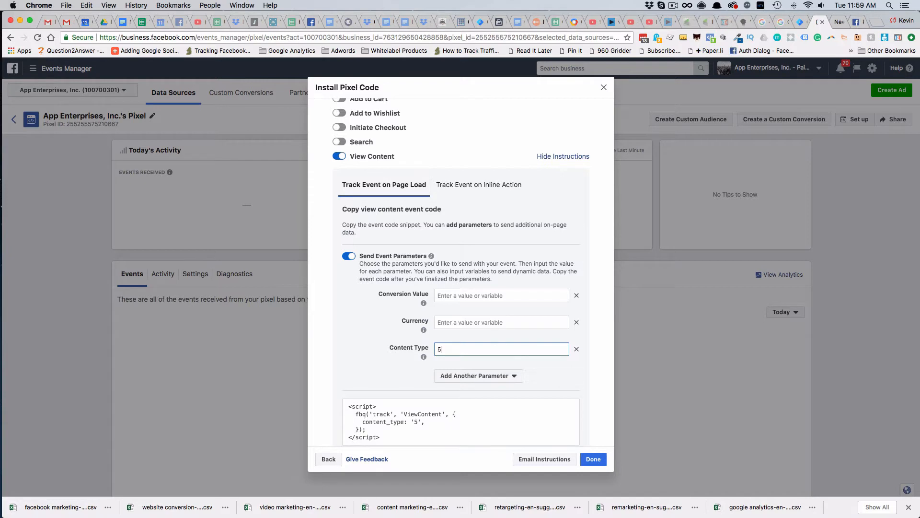
type(" sec view")
Copy the View Content event code snippet to the clipboard
mouse_move(431, 417)
scroll(556, 358, "down", 5)
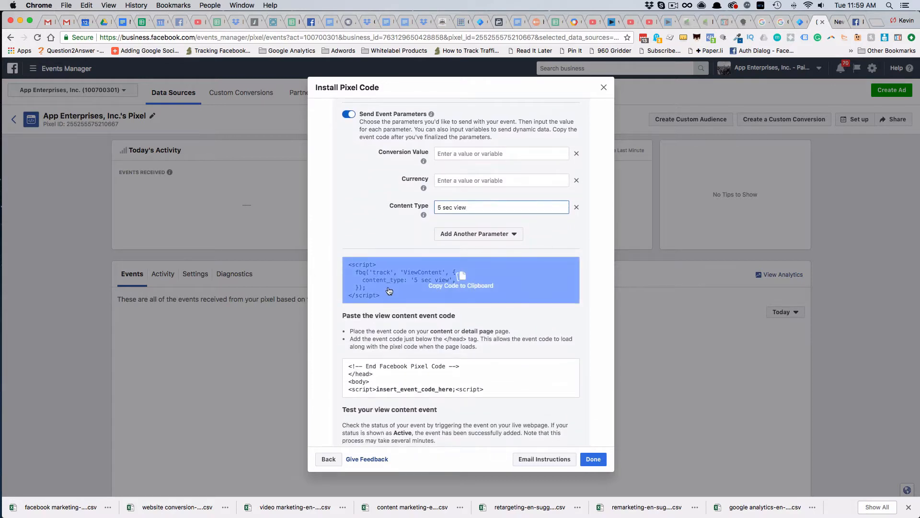
left_click(417, 290)
left_click(417, 290)
scroll(527, 288, "up", 1)
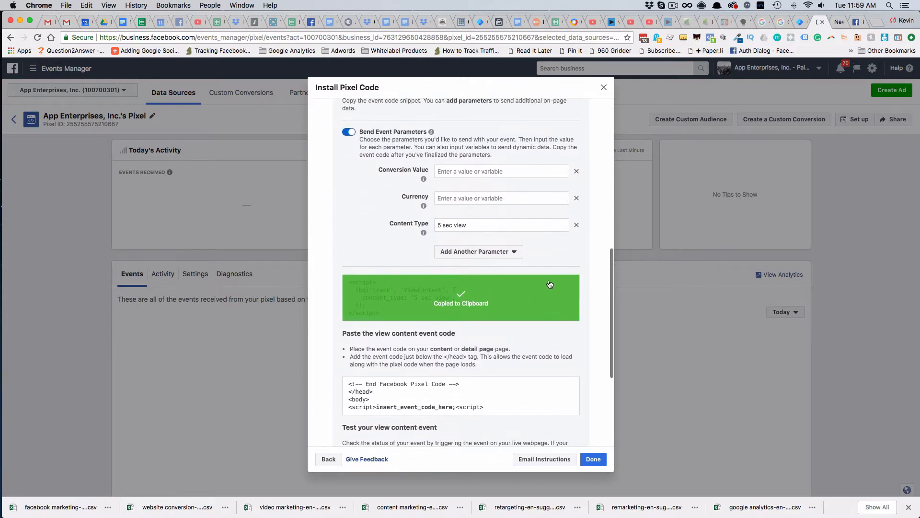
Switch to Google Tag Manager and create a new tag named "5 Sec Page View"
left_click(800, 22)
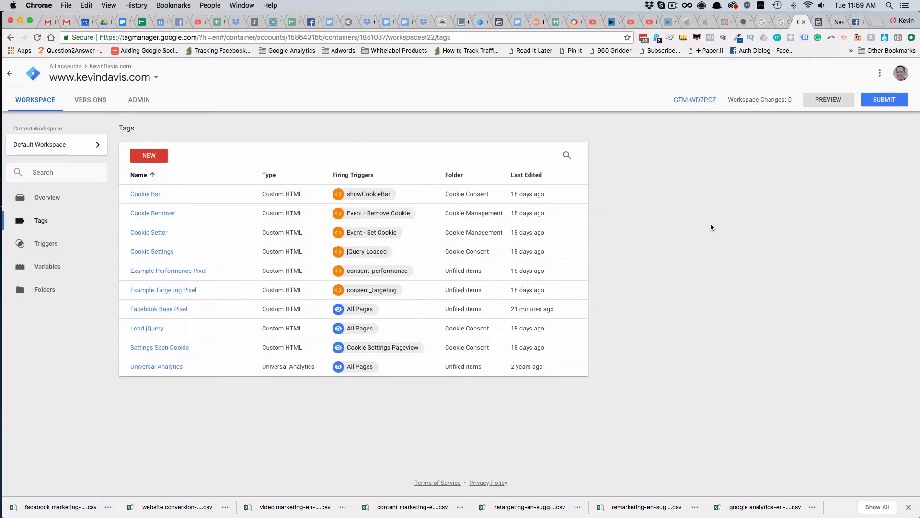
left_click(45, 223)
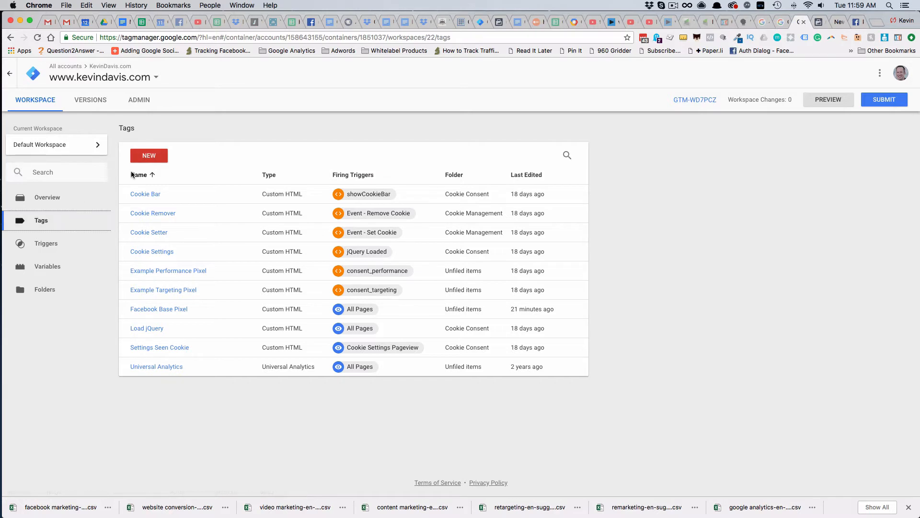
left_click(166, 155)
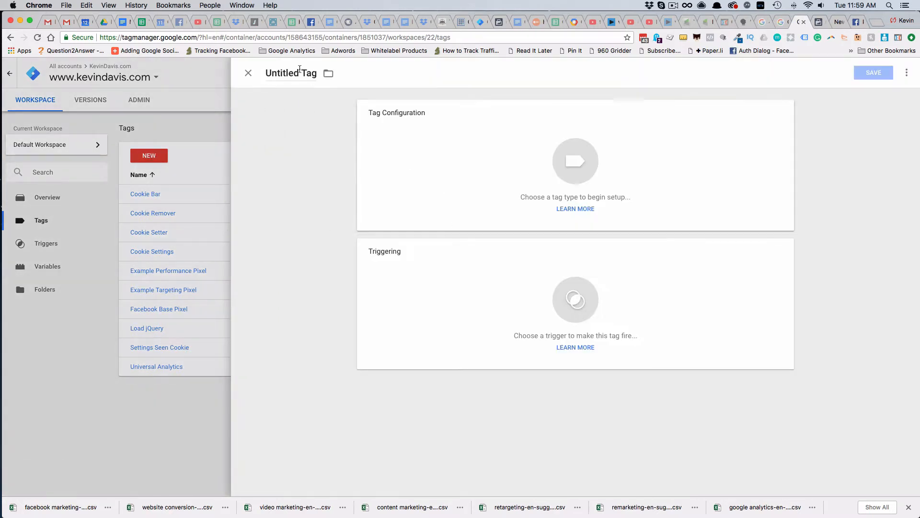
left_click(269, 73)
left_click_drag(269, 72, 317, 74)
type("5 Sec Page View")
Make the tag a Custom HTML tag and paste the copied View Content event code into it
left_click(487, 151)
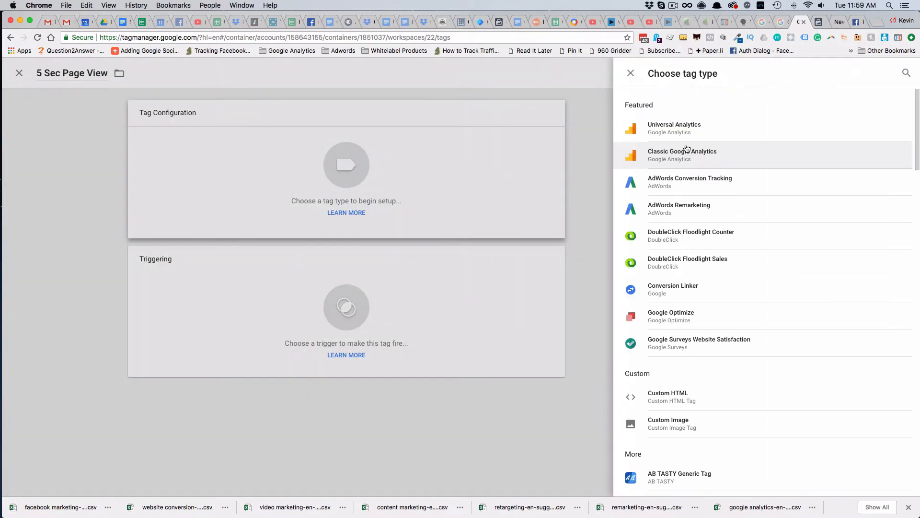
left_click(670, 393)
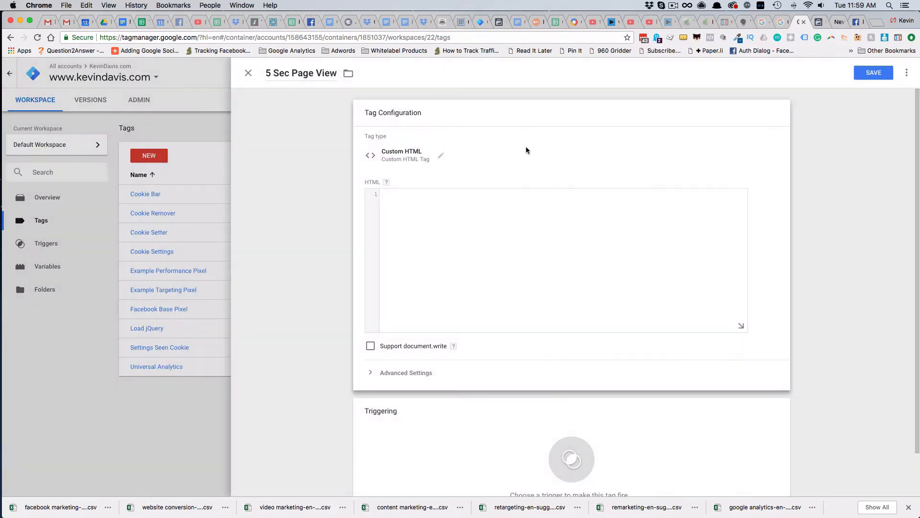
left_click(443, 211)
key("super+v")
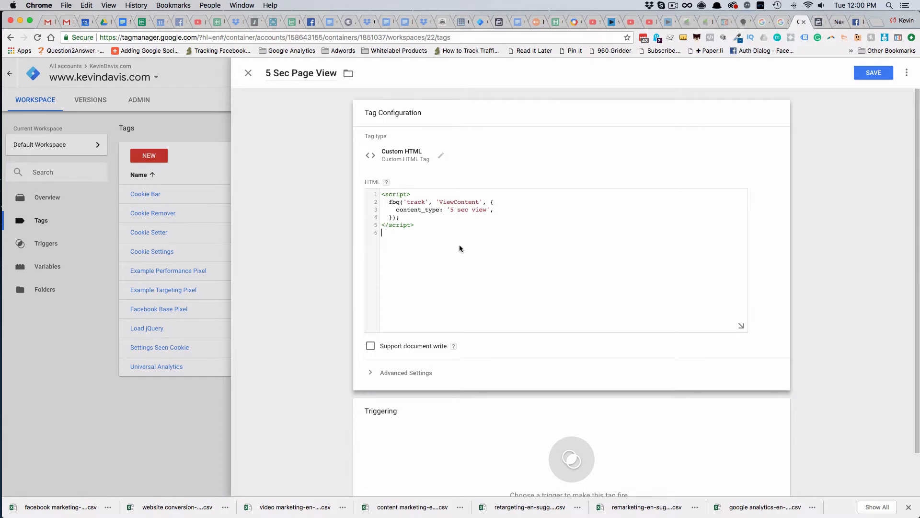
Sequence Facebook Base Pixel to fire before 5 Sec Page View, and block the tag if the base pixel fails or is paused
left_click(406, 373)
scroll(487, 355, "down", 3)
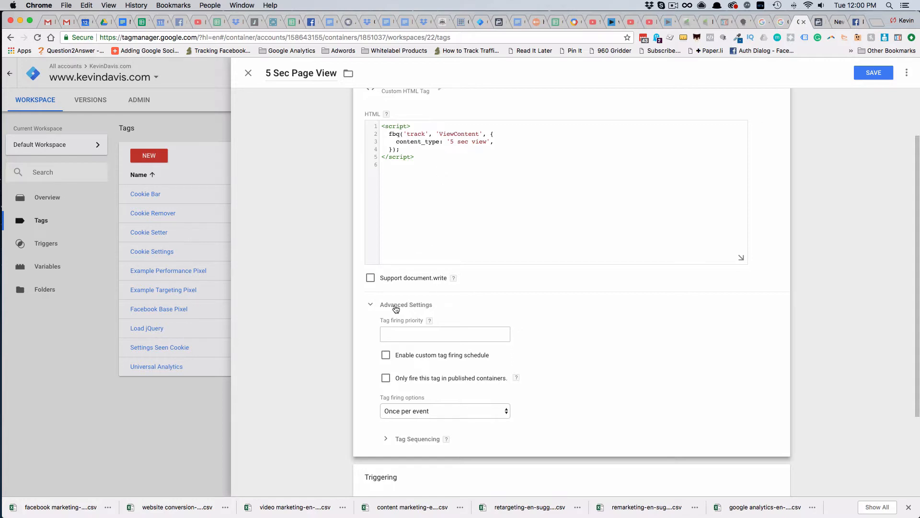
scroll(380, 311, "down", 5)
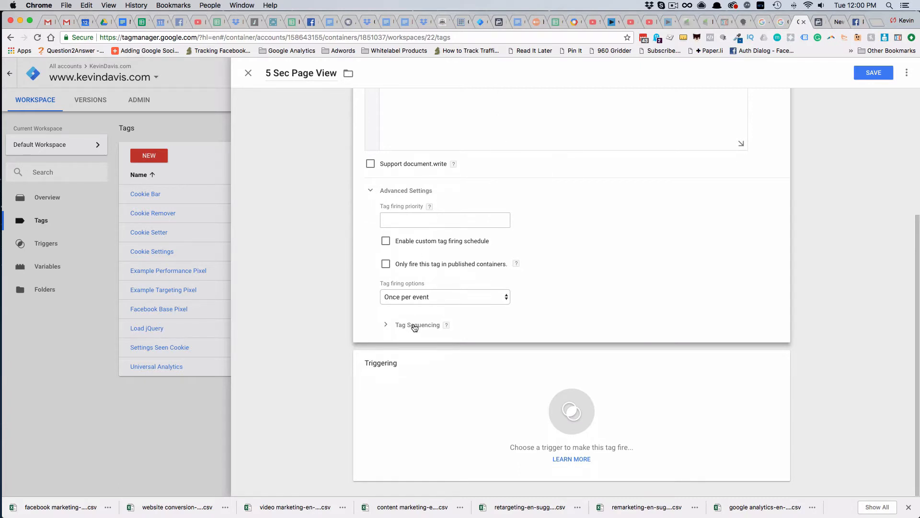
left_click(415, 326)
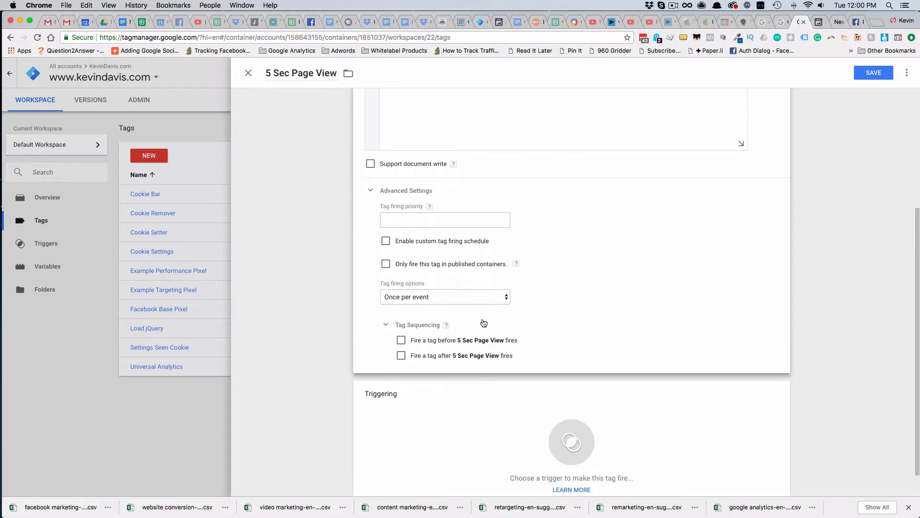
left_click(402, 341)
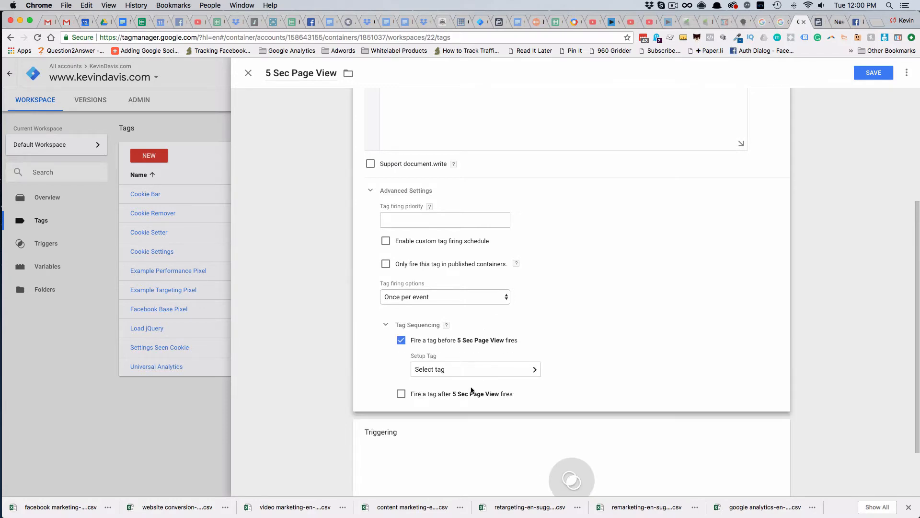
left_click(450, 372)
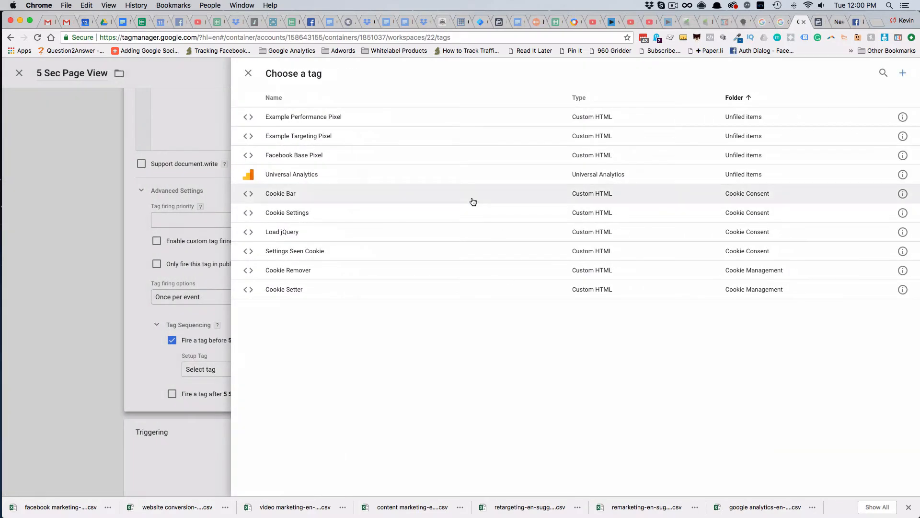
left_click(312, 157)
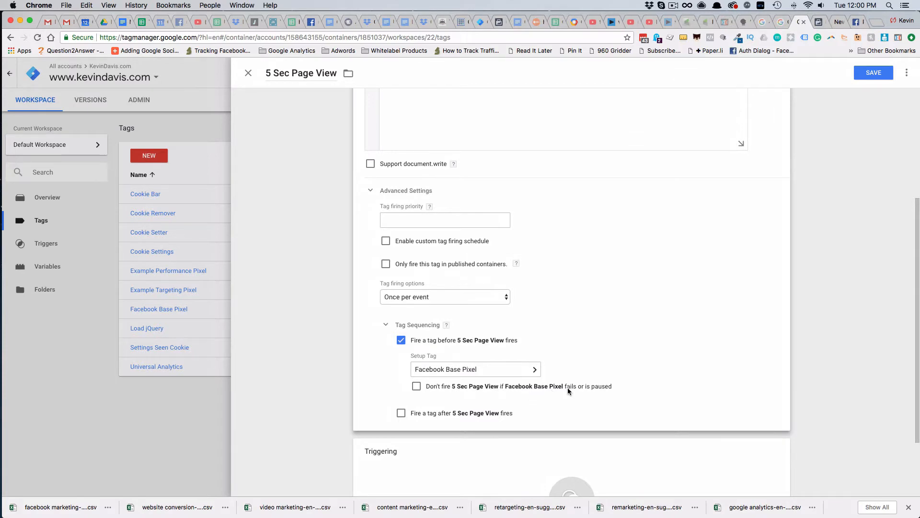
left_click(416, 386)
Create a new trigger for the 5 Sec Page View tag and name it "5 Sec Timer"
scroll(608, 344, "down", 4)
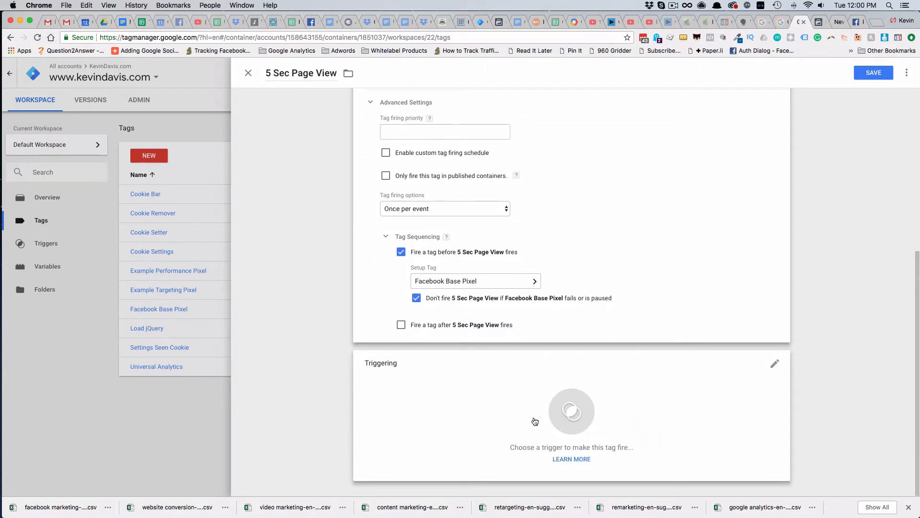
left_click(535, 420)
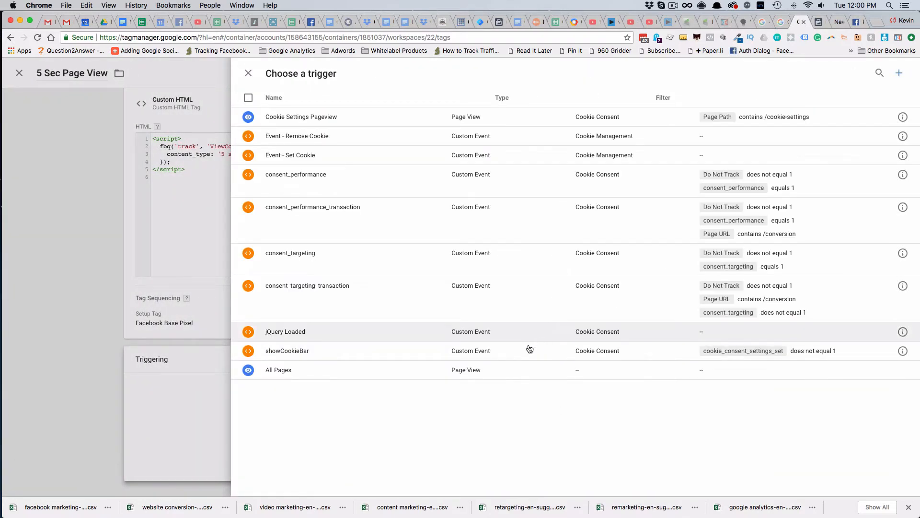
left_click(900, 76)
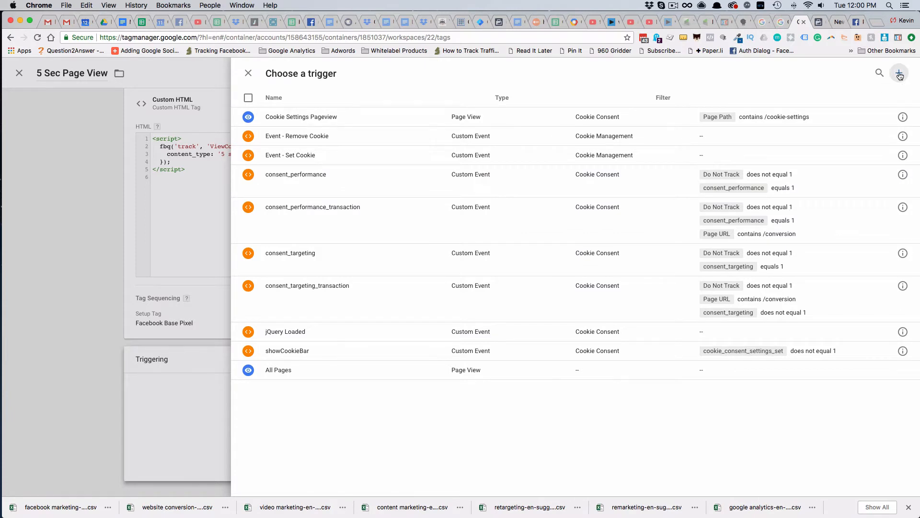
left_click(312, 74)
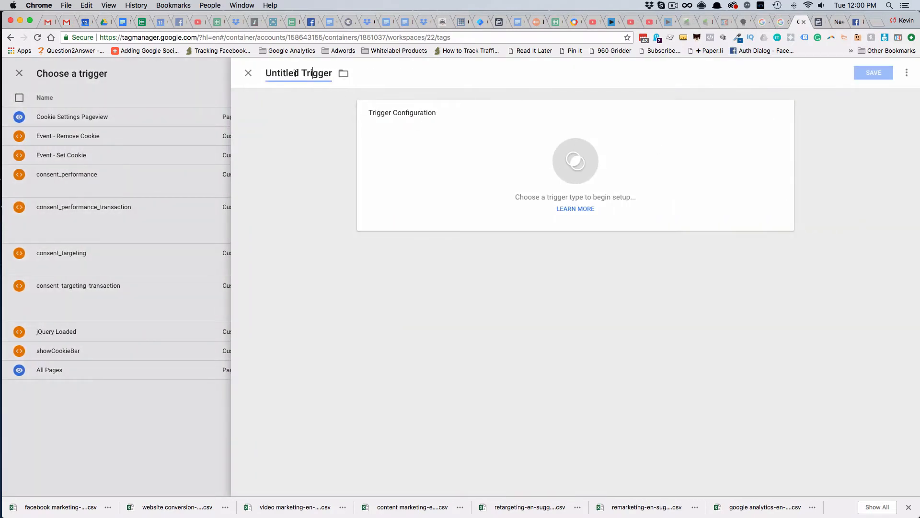
left_click_drag(270, 71, 345, 73)
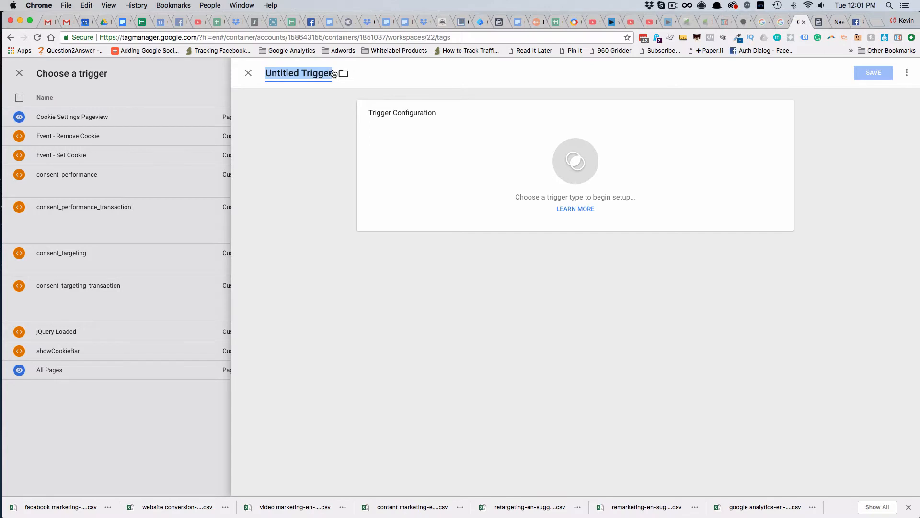
type("5 Sec")
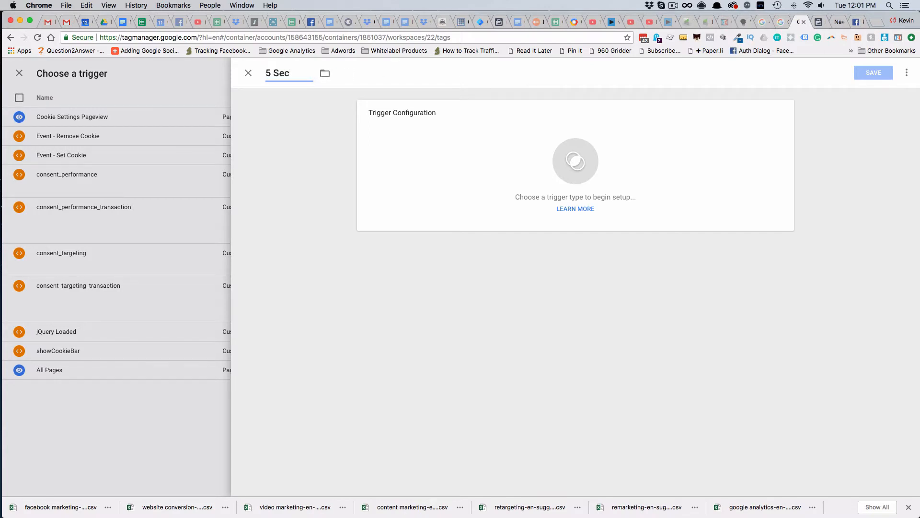
type(" Timer")
Make the 5 Sec Timer trigger a Timer type with an interval of 5000 milliseconds and a limit of 1
left_click(529, 166)
scroll(704, 288, "down", 2)
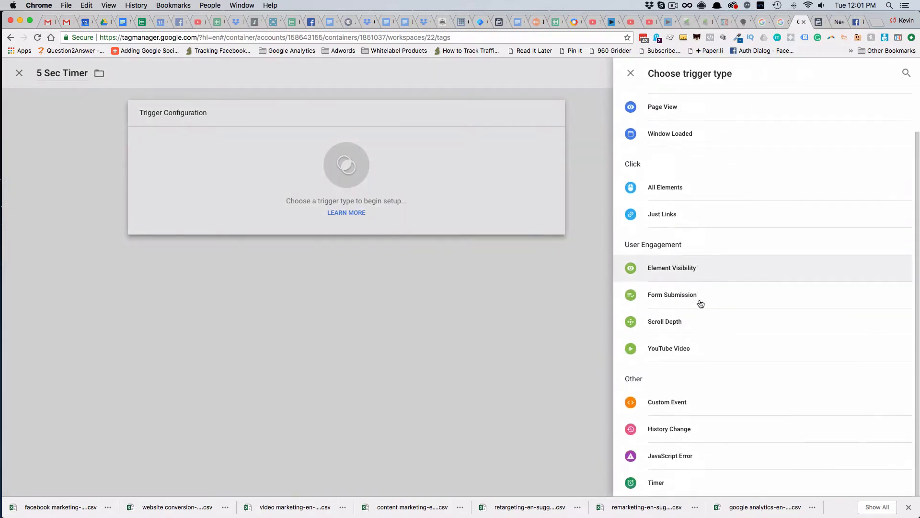
left_click(654, 484)
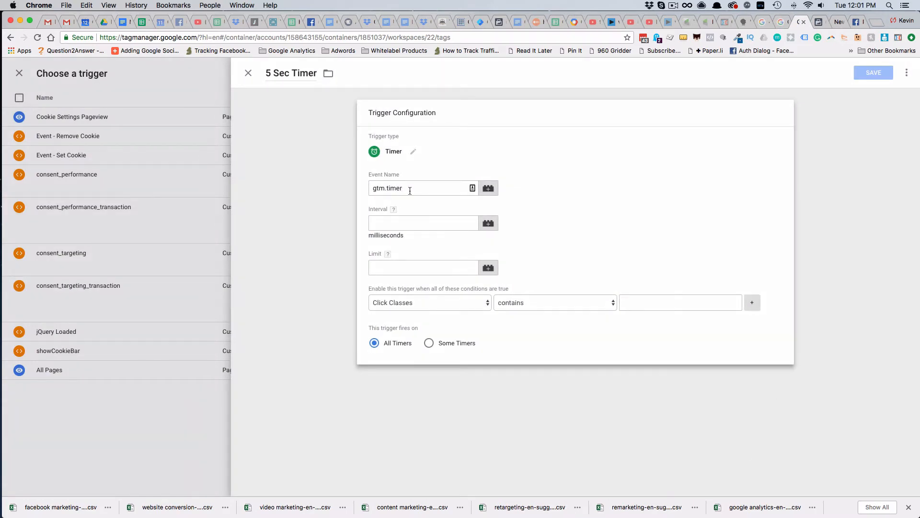
left_click(404, 221)
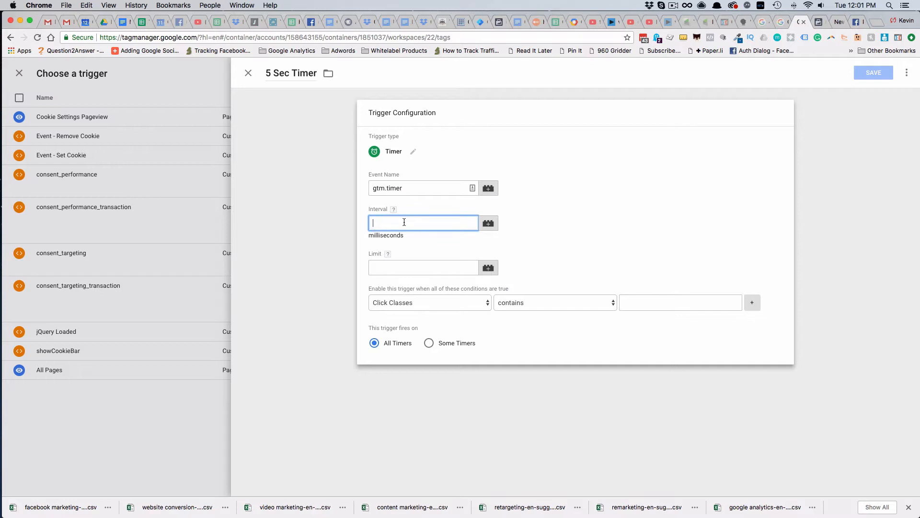
type("5000")
left_click(392, 269)
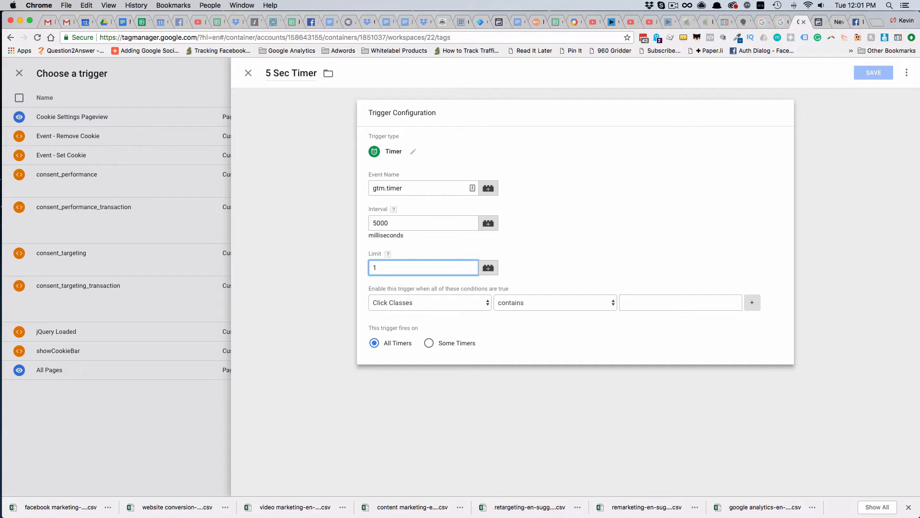
Enable the timer only where Page URL contains the website's domain, and save both the trigger and the 5 Sec Page View tag
left_click(445, 303)
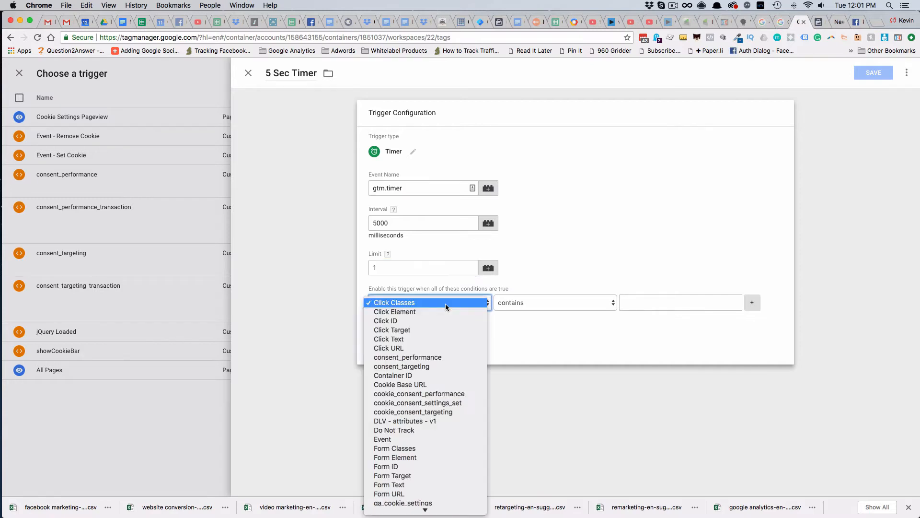
left_click(495, 317)
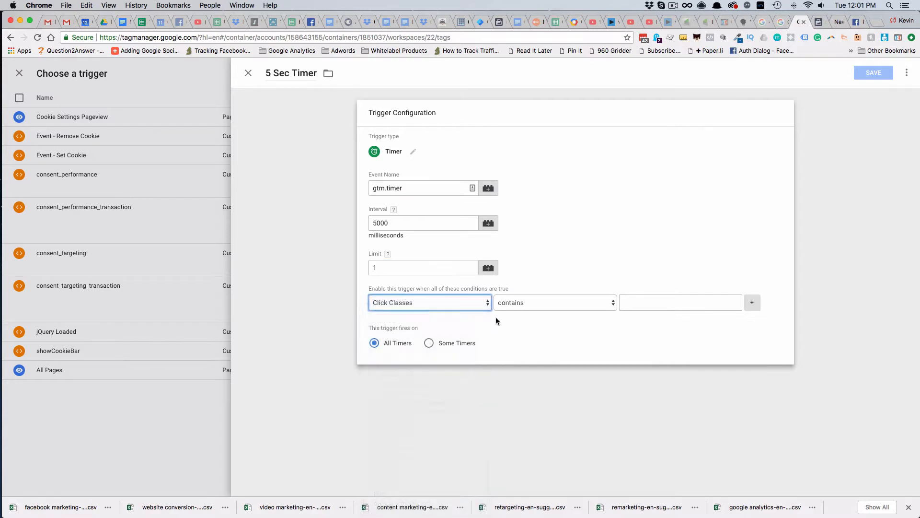
left_click(472, 303)
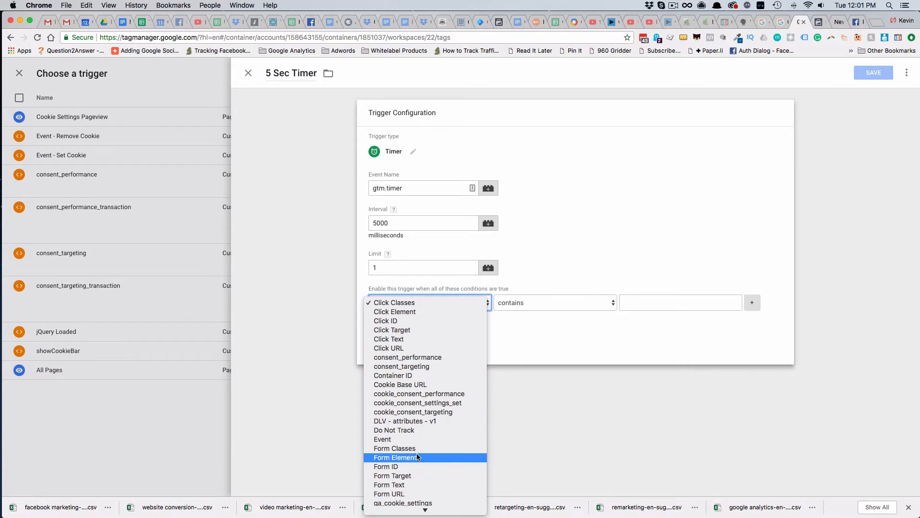
scroll(413, 455, "down", 3)
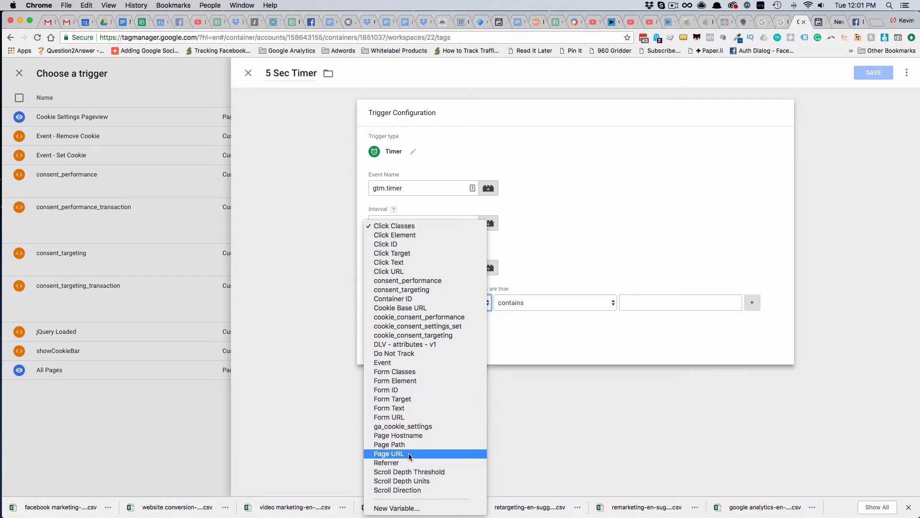
left_click(409, 453)
left_click(655, 302)
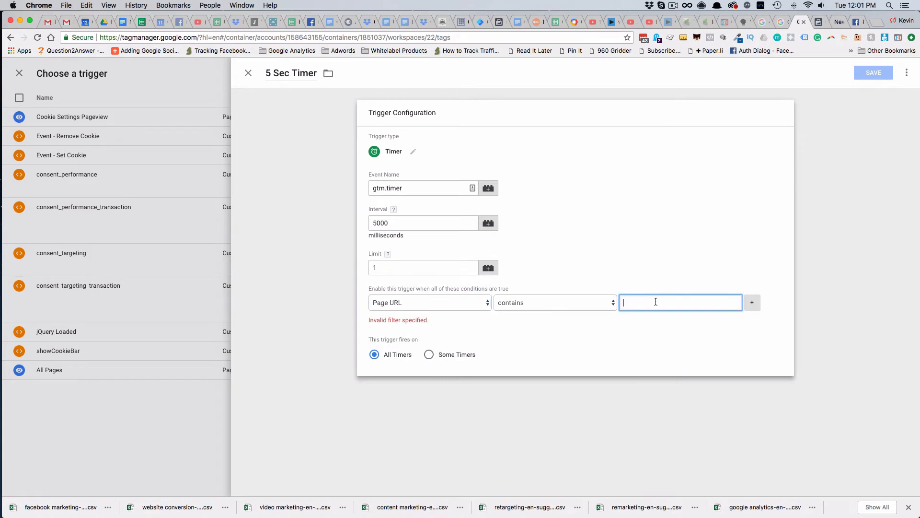
type("ke")
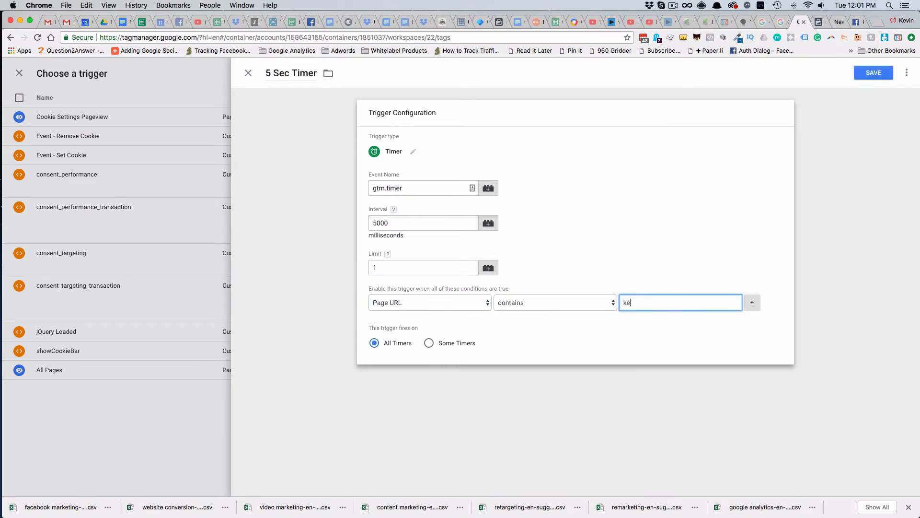
type("vindavis.com")
left_click(646, 334)
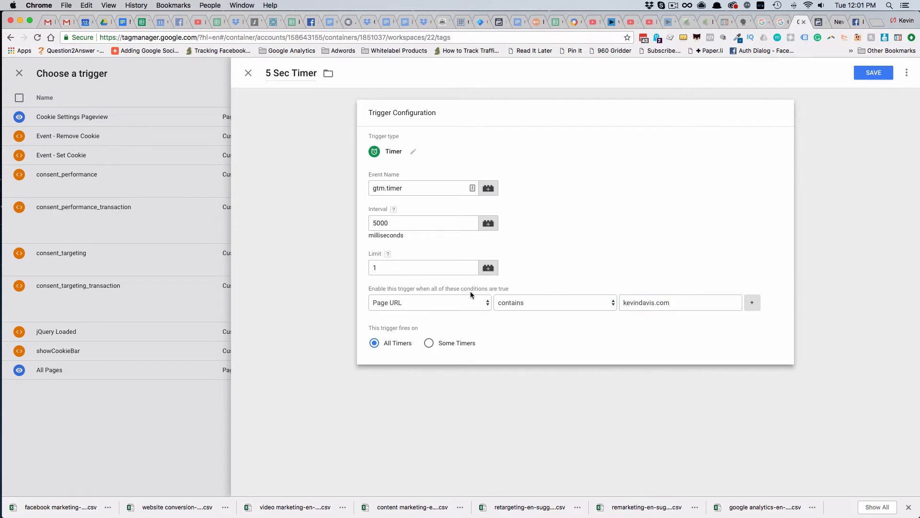
left_click(879, 73)
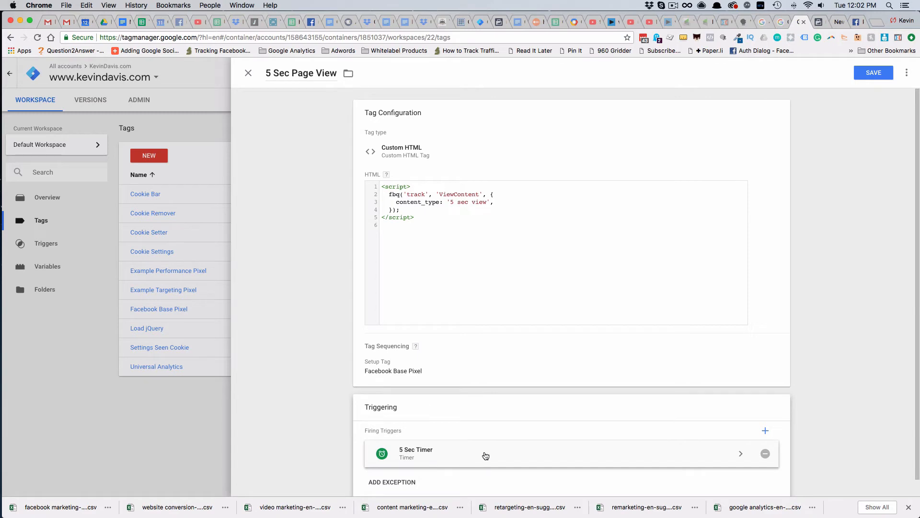
left_click(880, 74)
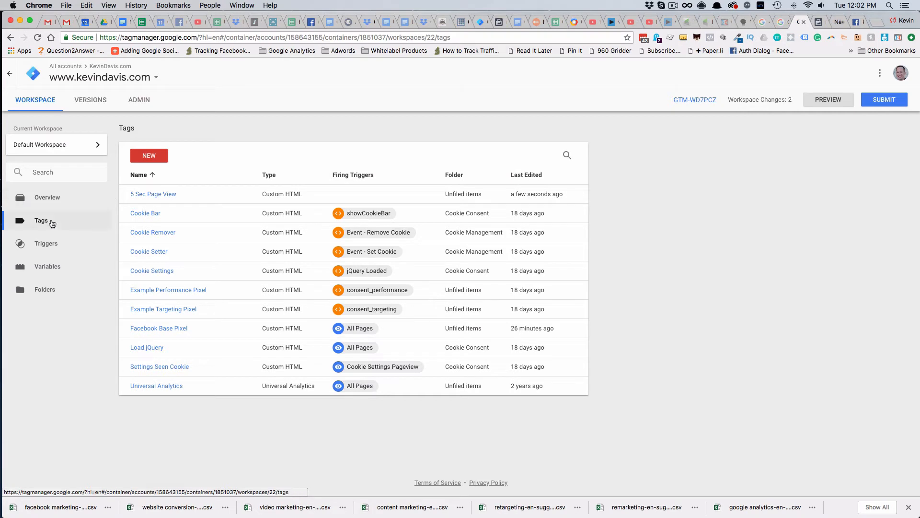
Check the code, setup tag and firing trigger of the saved 5 Sec Page View tag
left_click(84, 221)
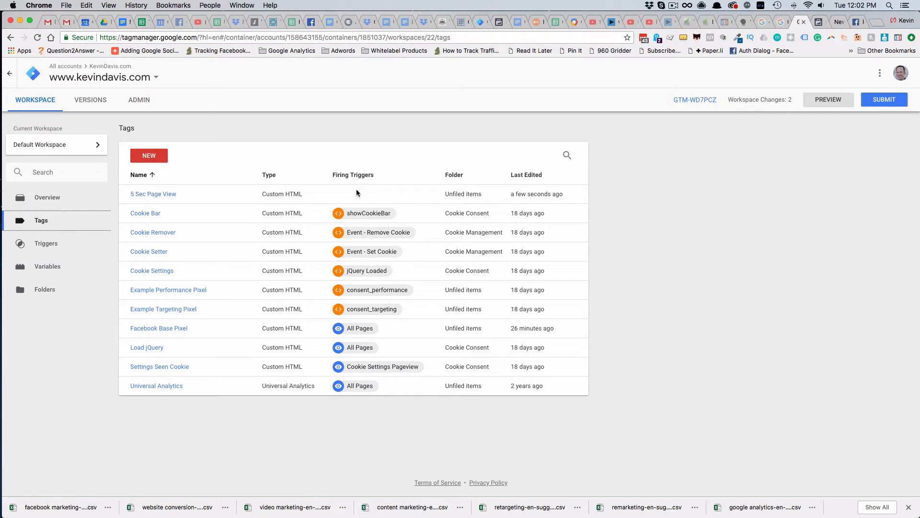
left_click(167, 195)
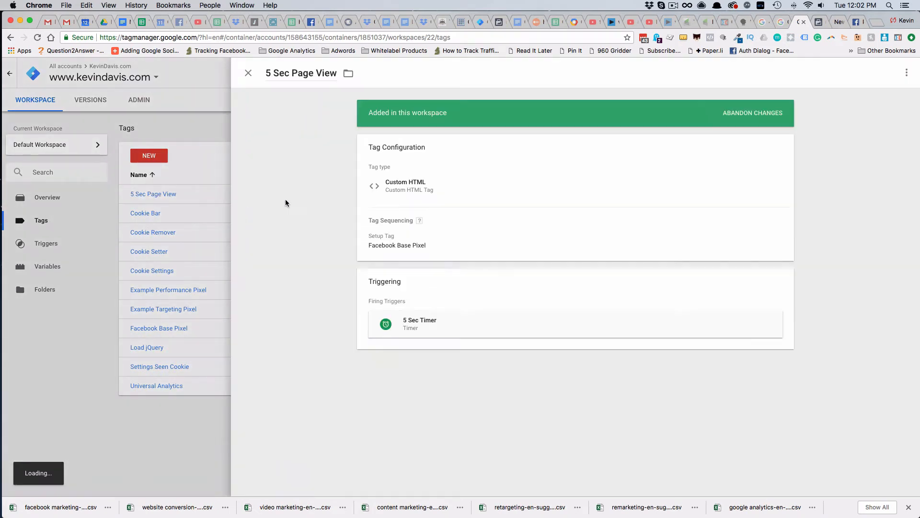
left_click(378, 244)
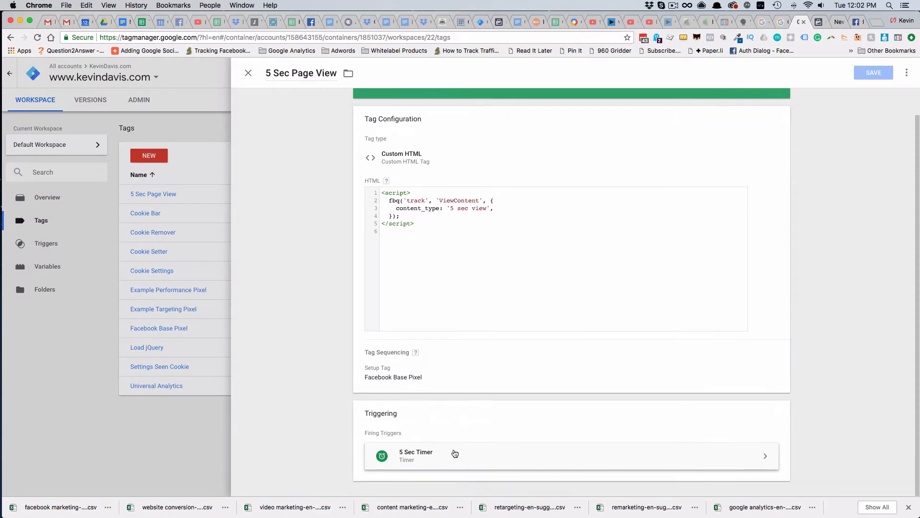
left_click(249, 74)
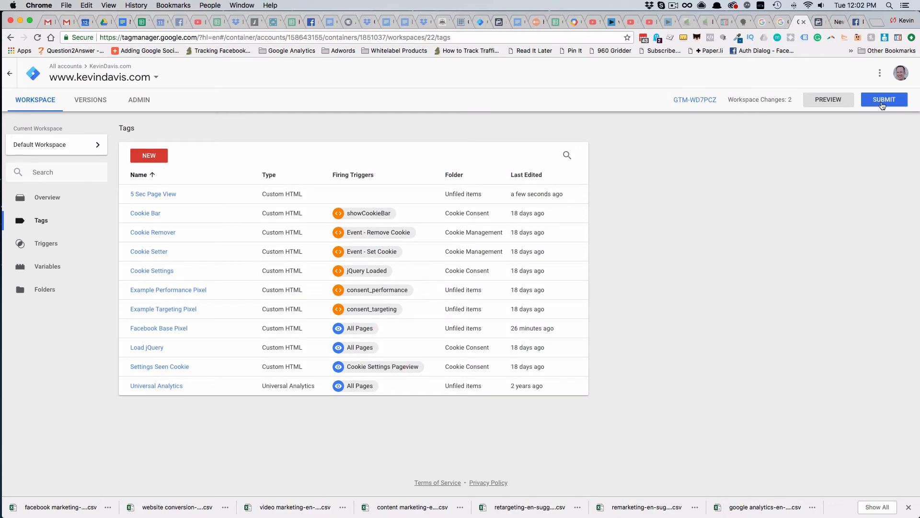
Publish the workspace changes as a container version named "Added 5 sec timer"
left_click(882, 103)
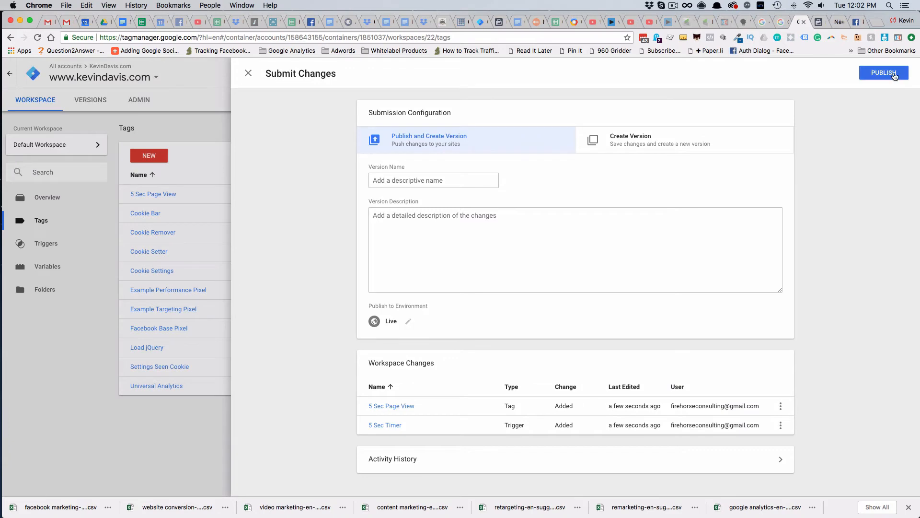
left_click(893, 74)
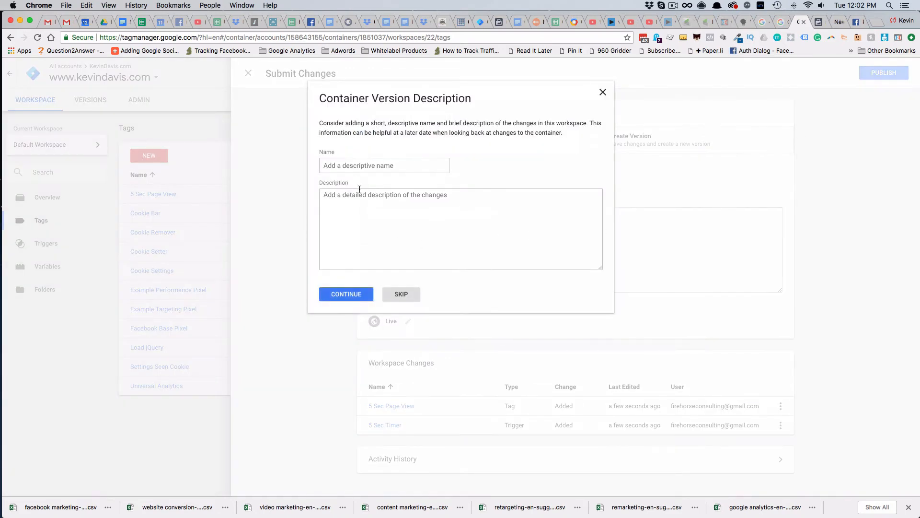
left_click(358, 169)
type("Added ")
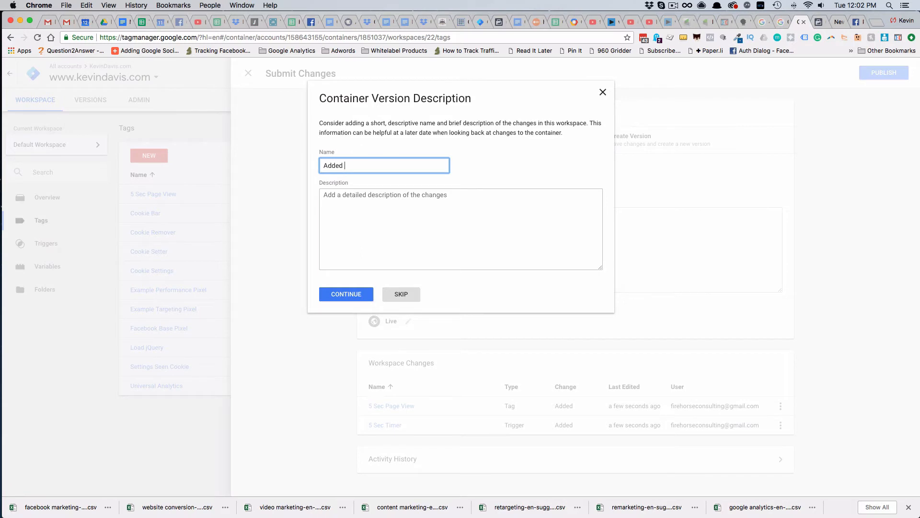
type("5 sec timer")
left_click(354, 291)
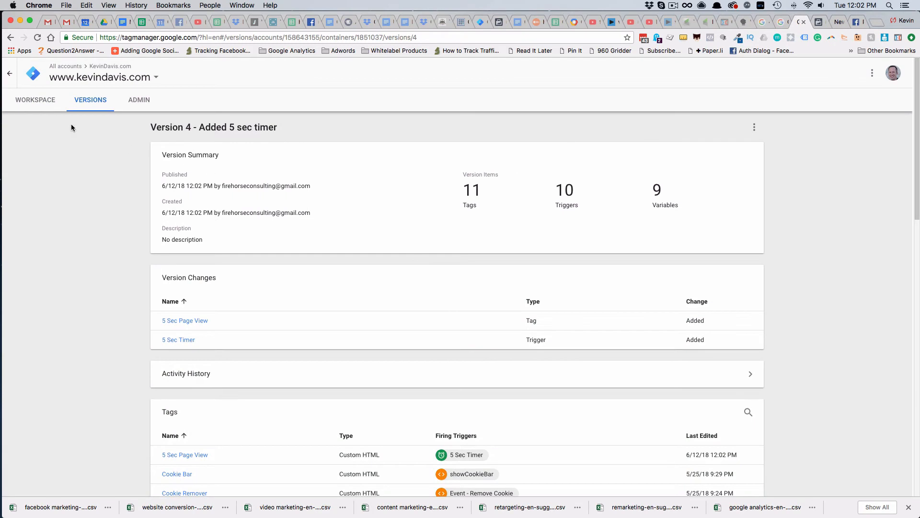
File the 5 Sec Page View tag in a new folder named "Page Timers" and save the tag
left_click(35, 99)
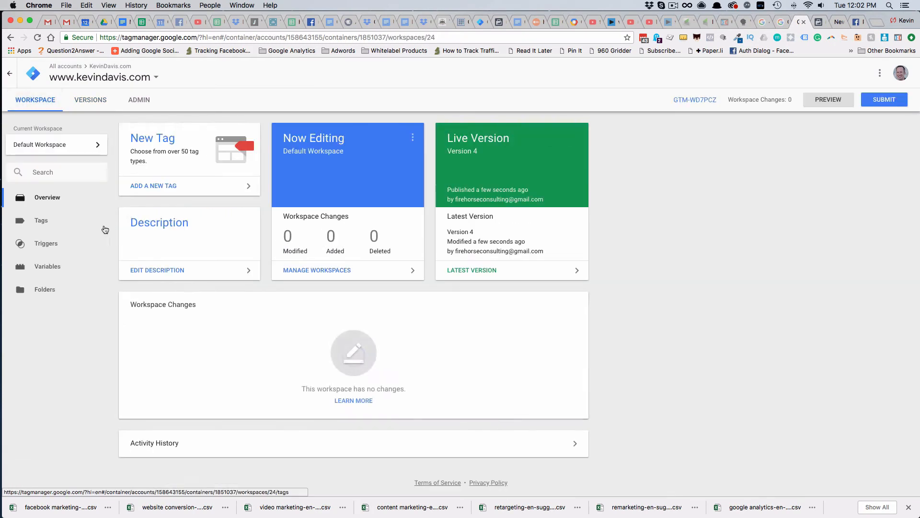
left_click(43, 221)
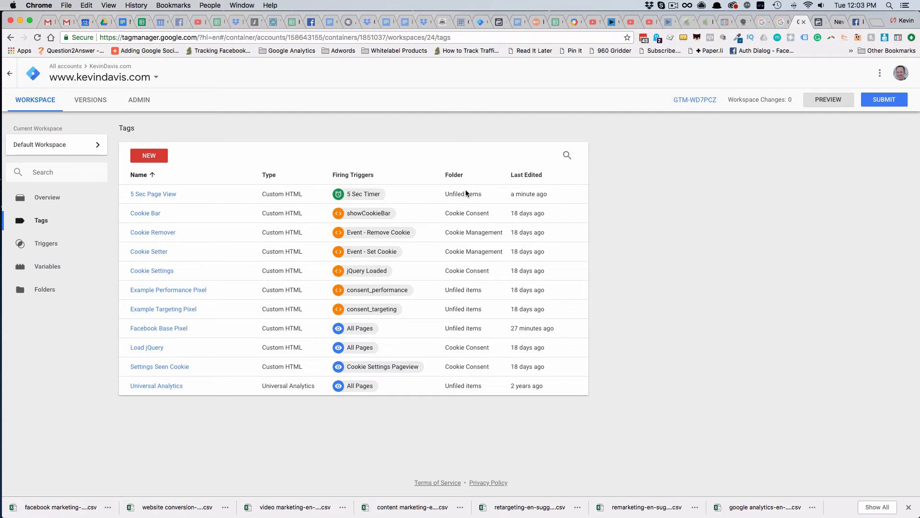
left_click(150, 196)
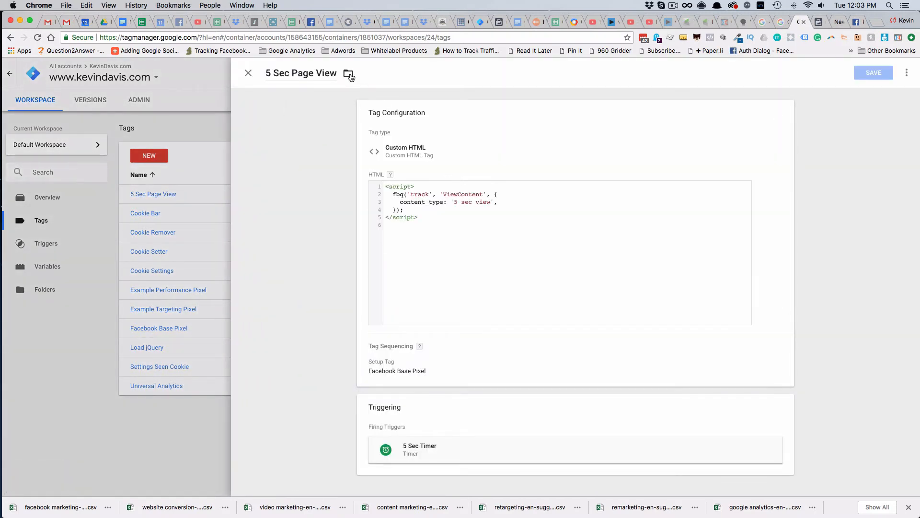
left_click(349, 75)
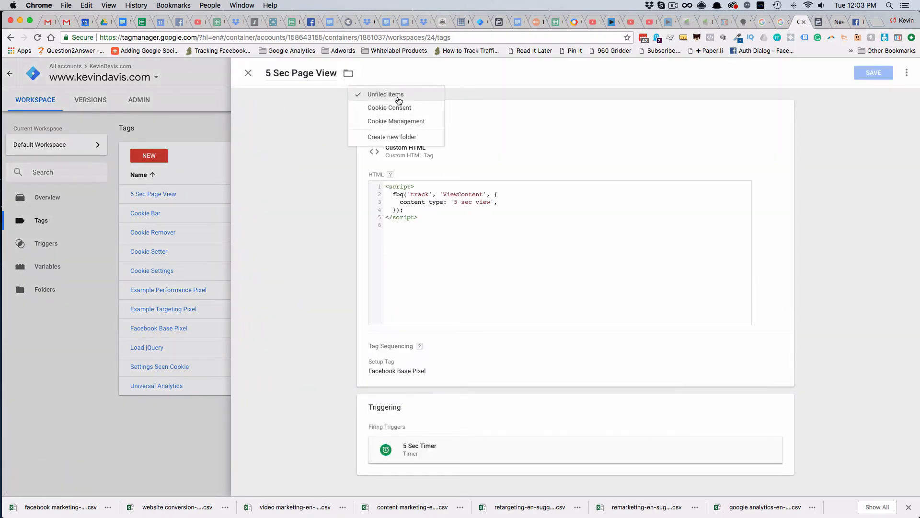
left_click(393, 138)
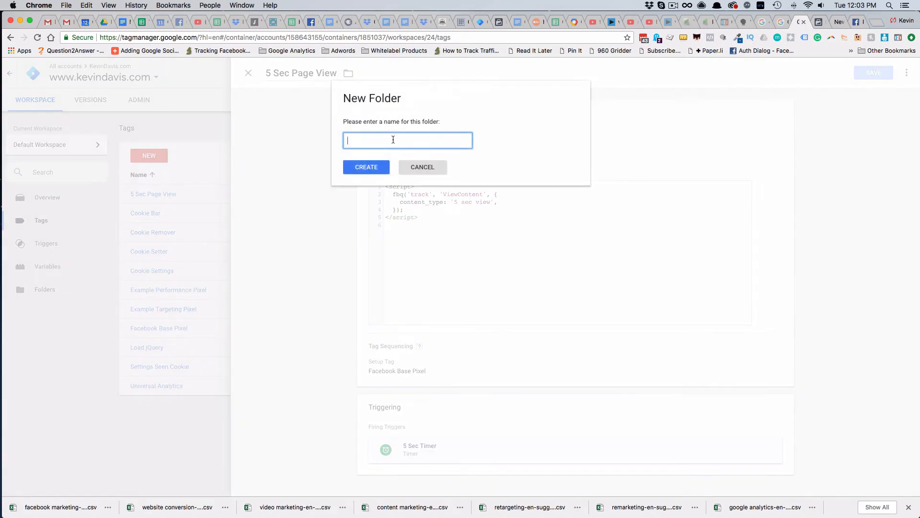
type("Page Timers")
left_click(378, 168)
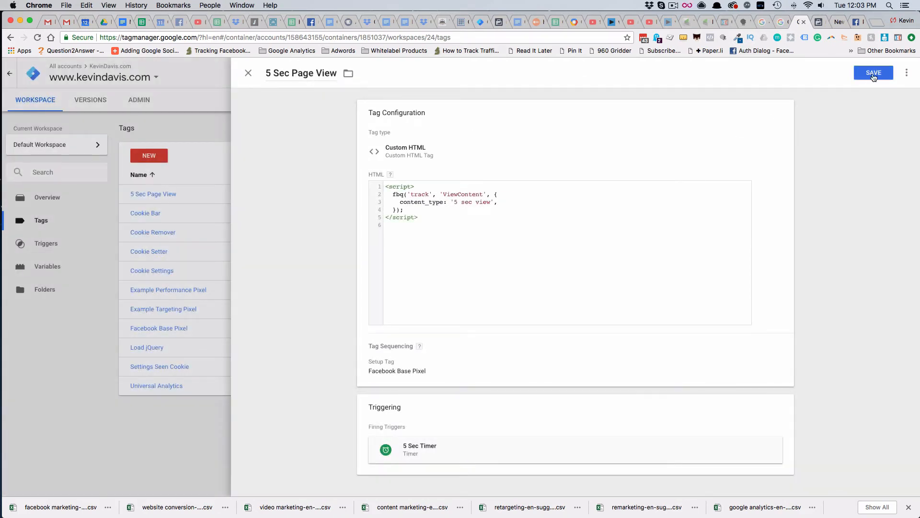
left_click(873, 75)
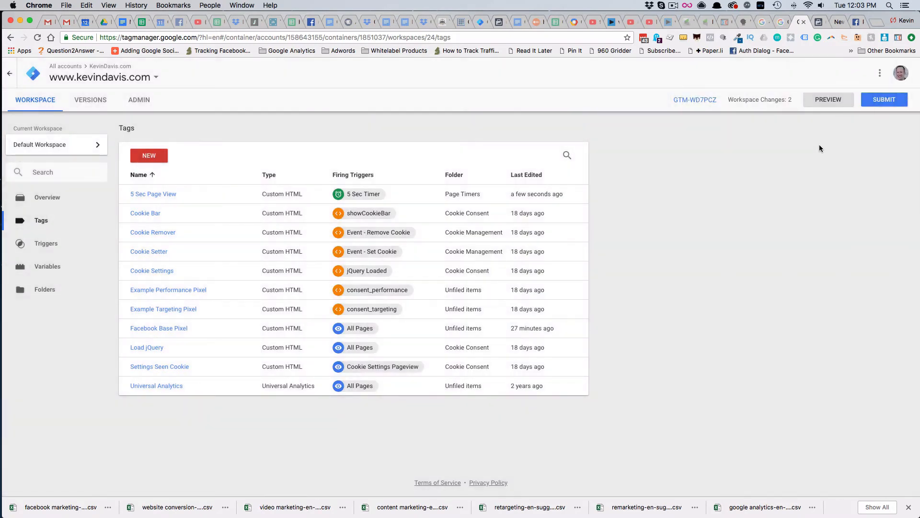
Start preview mode for the workspace and load the website's home page in another browser tab
left_click(828, 101)
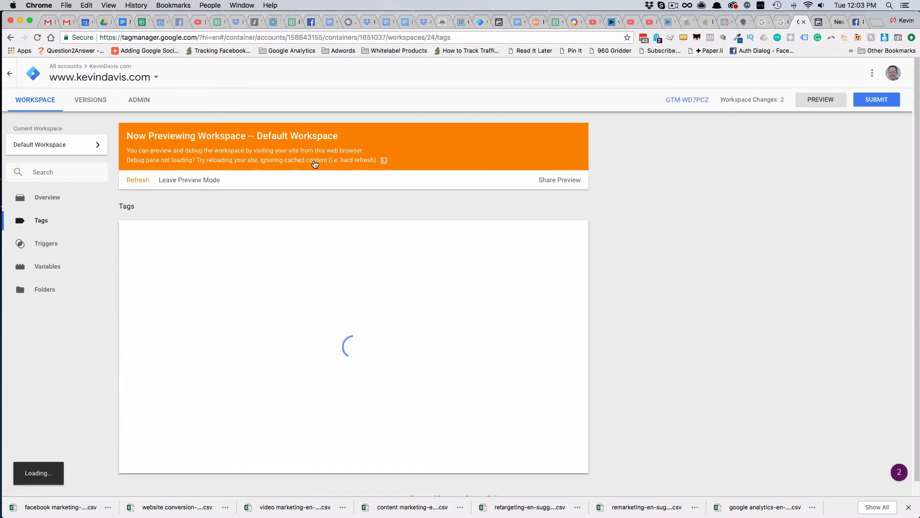
left_click(844, 22)
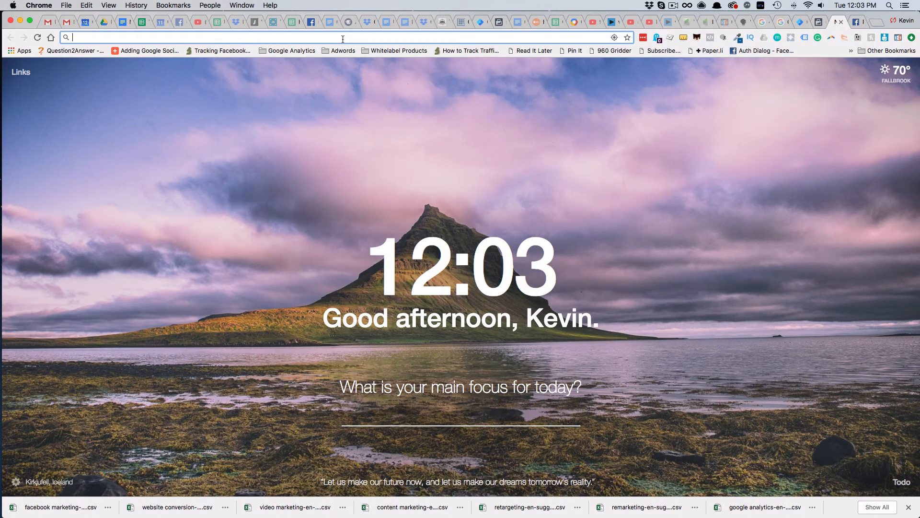
type("kevindavis.com")
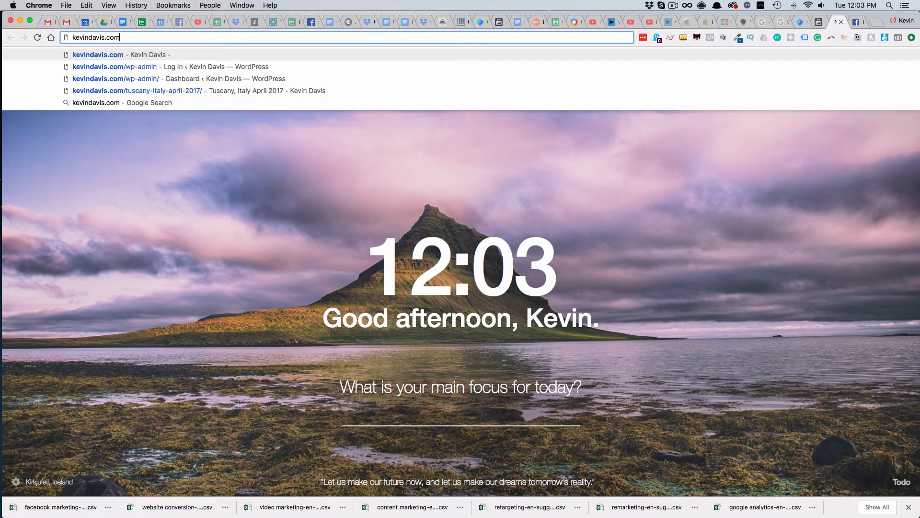
key("Return")
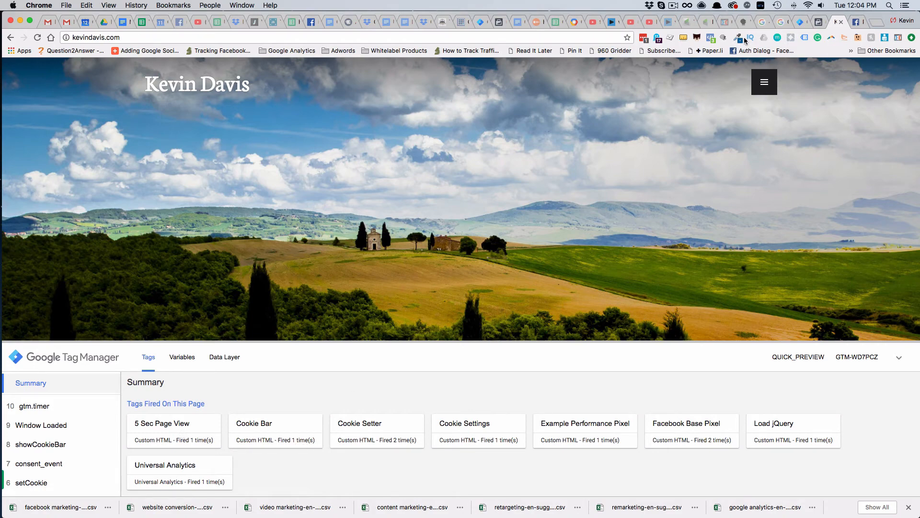
Inspect the ViewContent event details on the home page with Facebook Pixel Helper
left_click(711, 37)
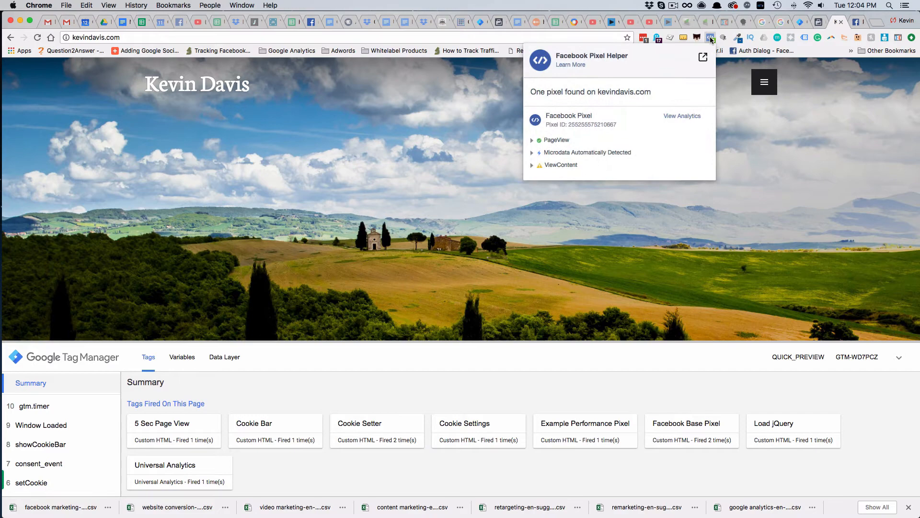
left_click(531, 165)
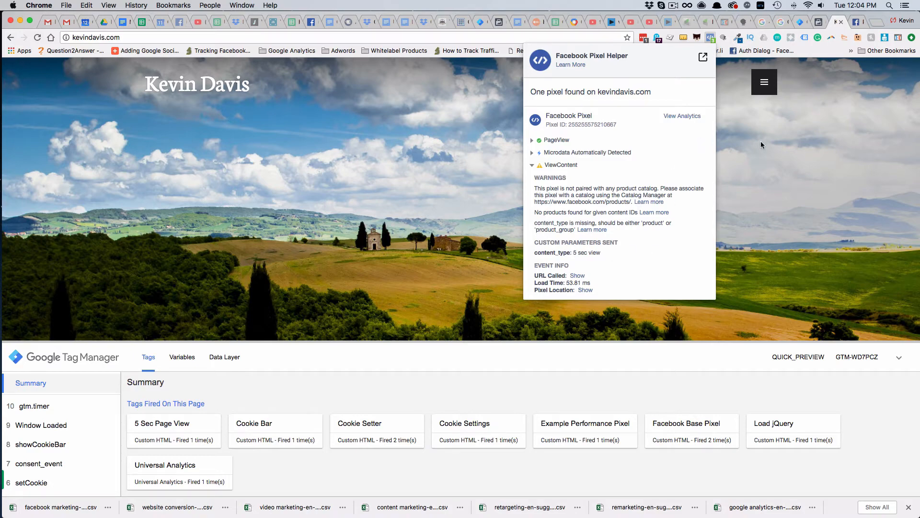
left_click(740, 186)
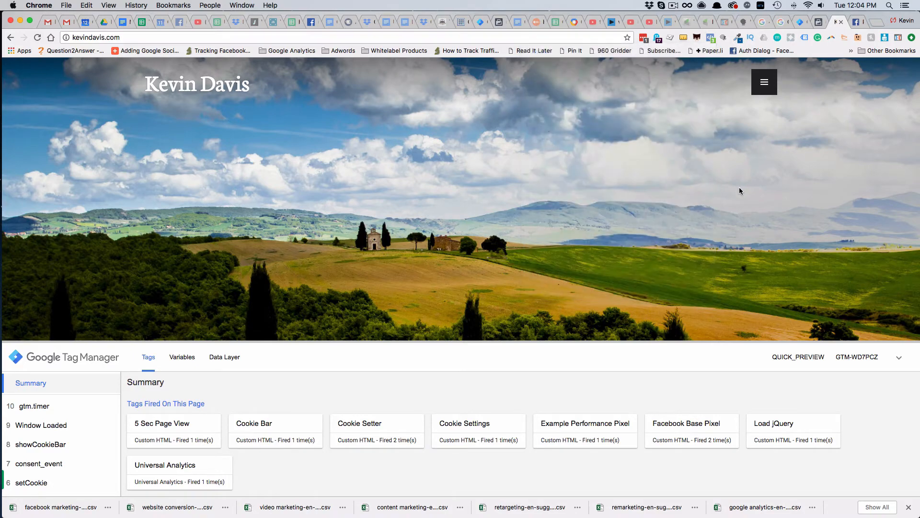
Switch to Facebook Events Manager, close the Install Pixel Code dialog and display the events received by the pixel
left_click(818, 23)
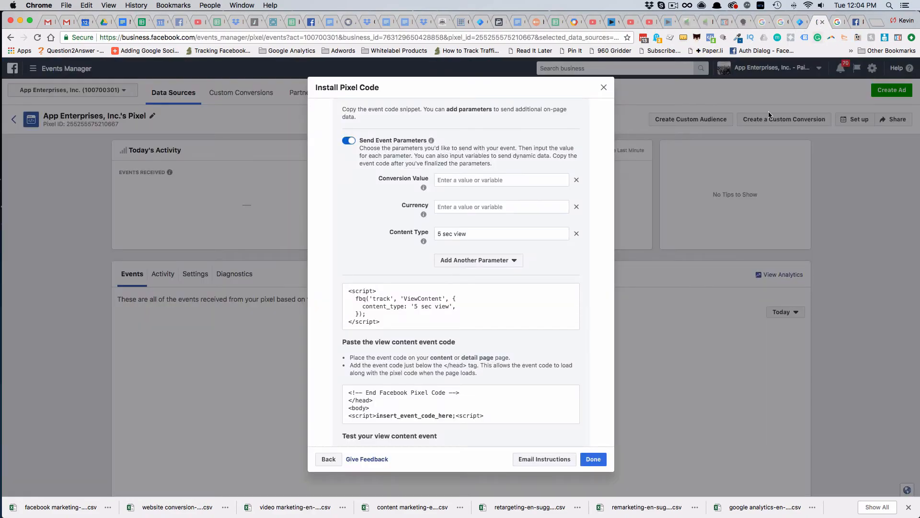
left_click(603, 89)
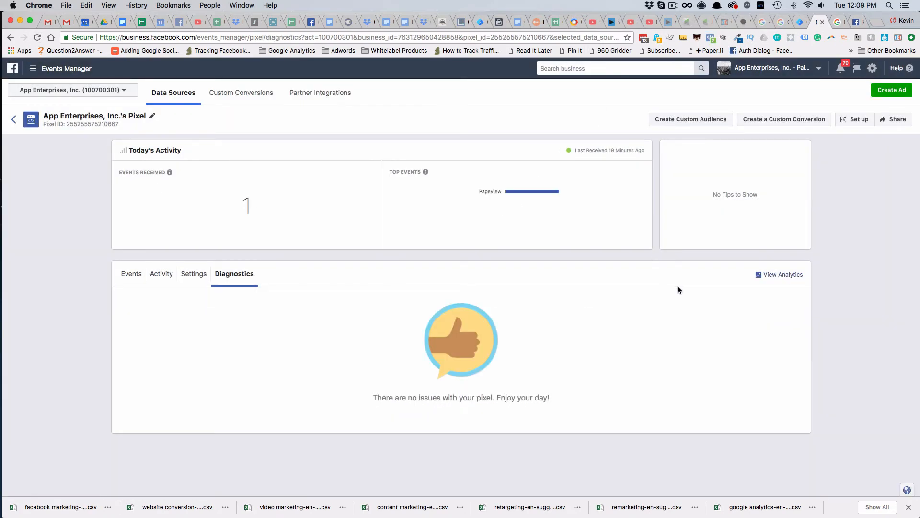
left_click(137, 275)
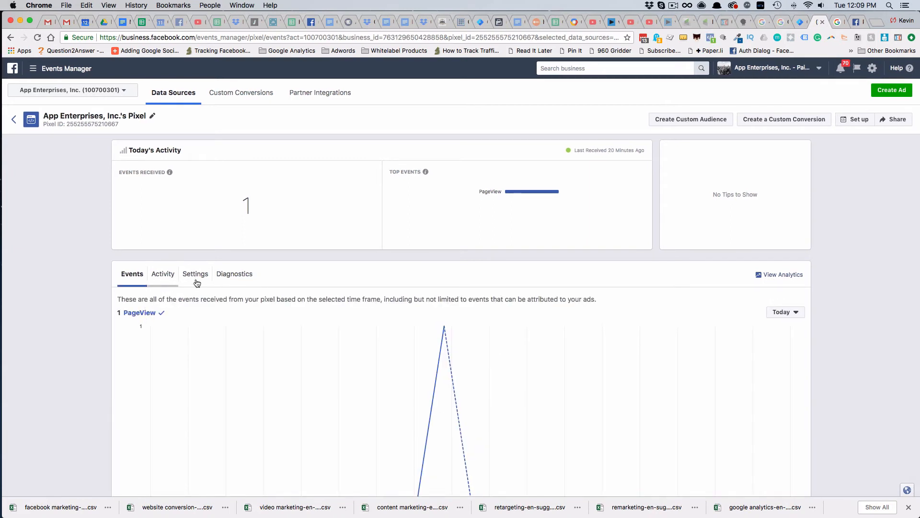
Open the pixel's Facebook Analytics and examine the Events report, including the details of the Content View event
left_click(783, 276)
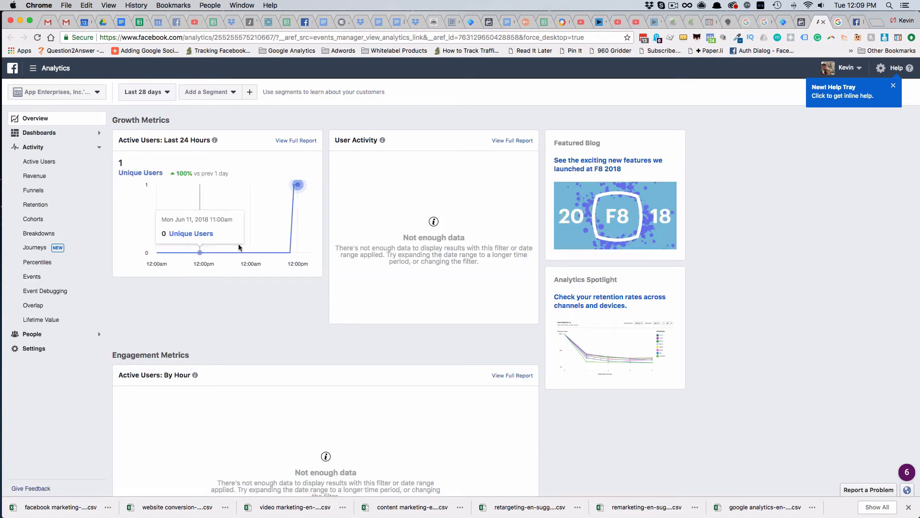
scroll(271, 277, "down", 7)
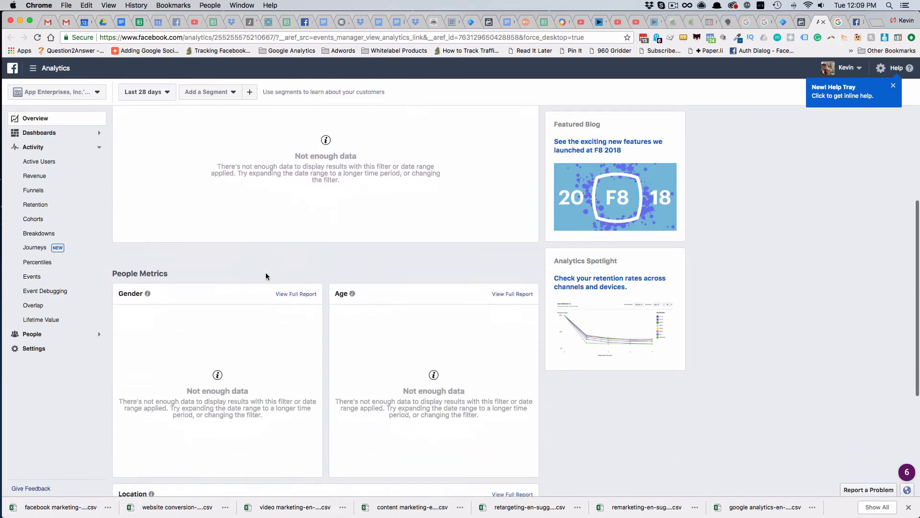
left_click(46, 274)
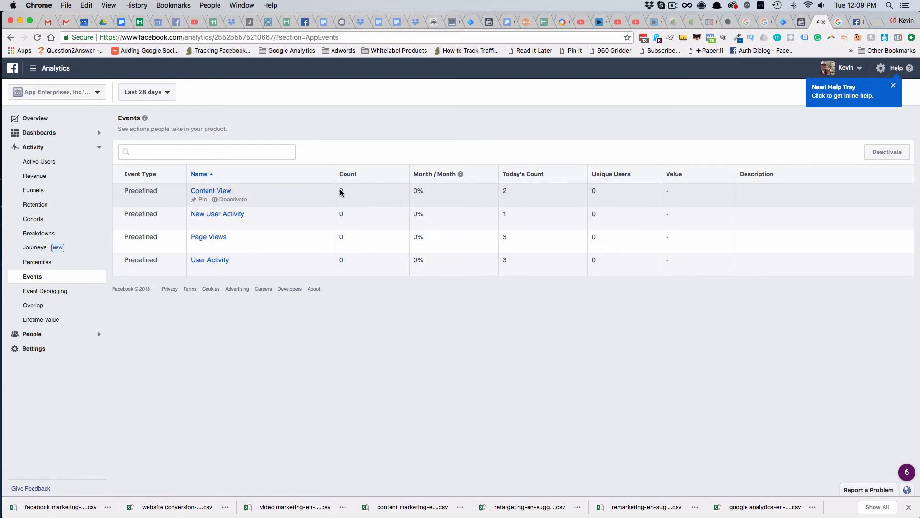
left_click(217, 191)
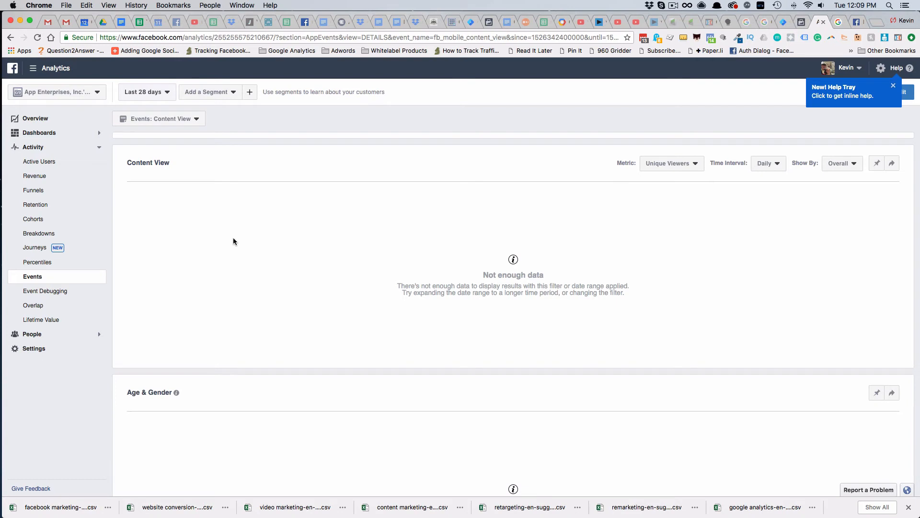
left_click(48, 277)
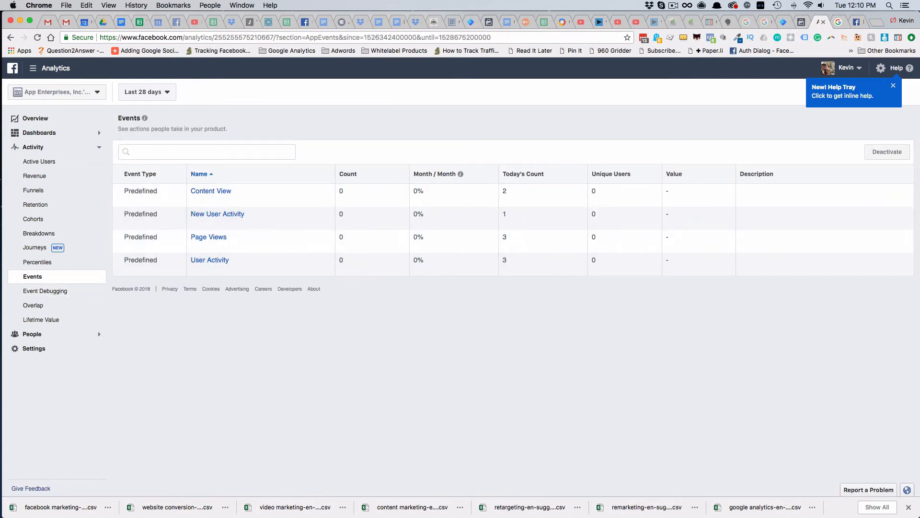
Switch to Google Tag Manager, copy the 5 Sec Timer trigger and name the copy "15 Sec Timer"
left_click(783, 22)
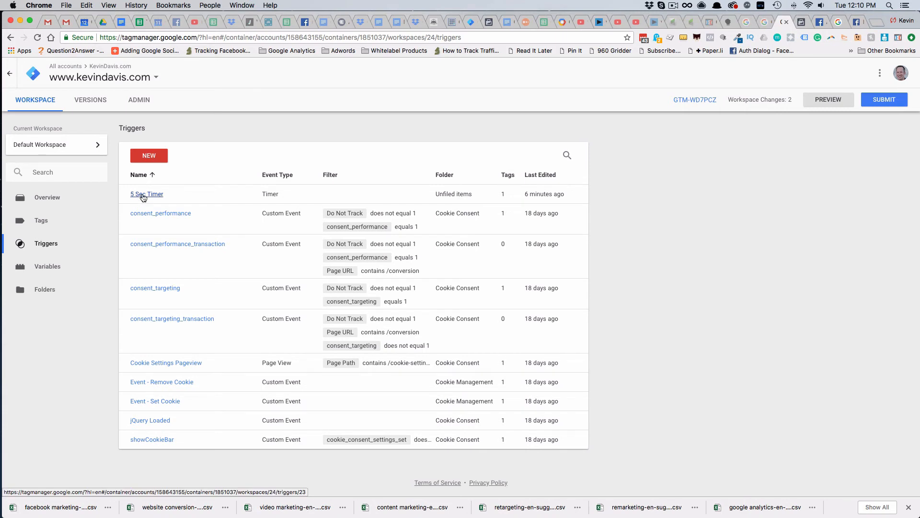
left_click(143, 195)
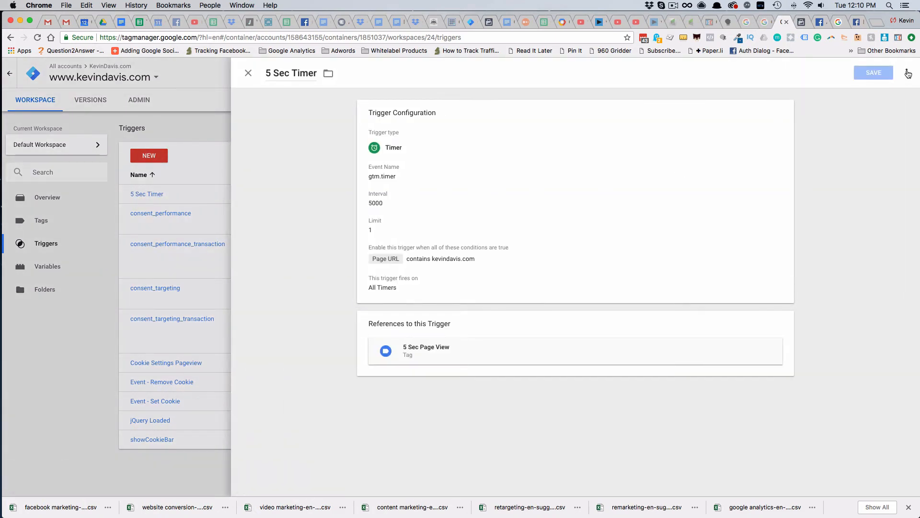
left_click(907, 73)
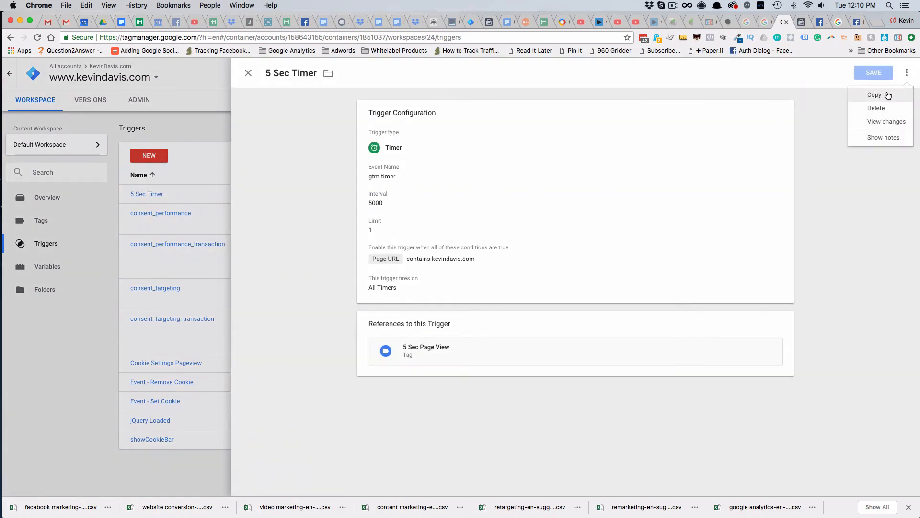
left_click(886, 93)
left_click_drag(301, 73, 269, 72)
key("BackSpace")
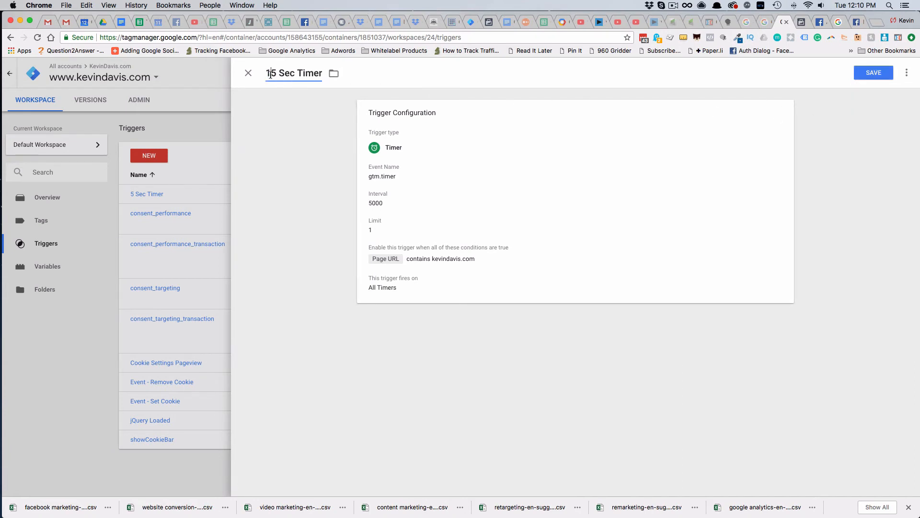
type("1")
Set the 15 Sec Timer trigger's interval to 15000 milliseconds and save the trigger
left_click(780, 114)
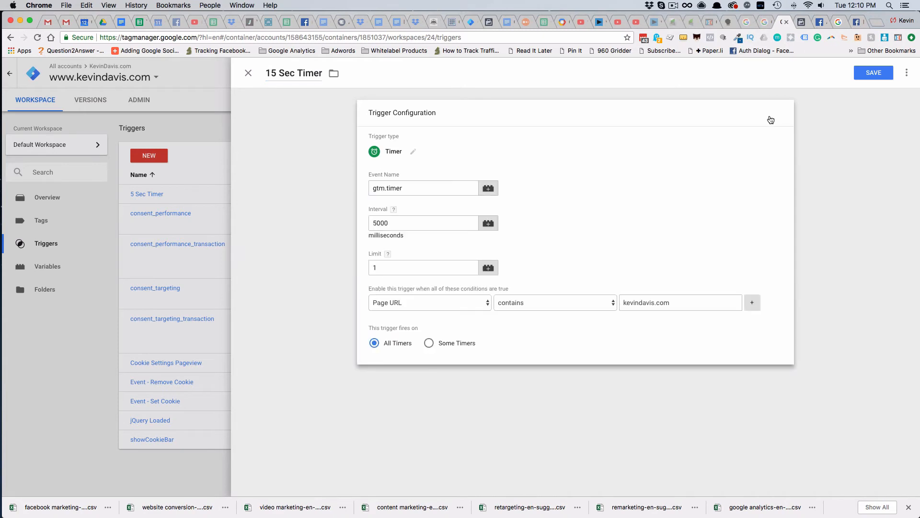
left_click(376, 221)
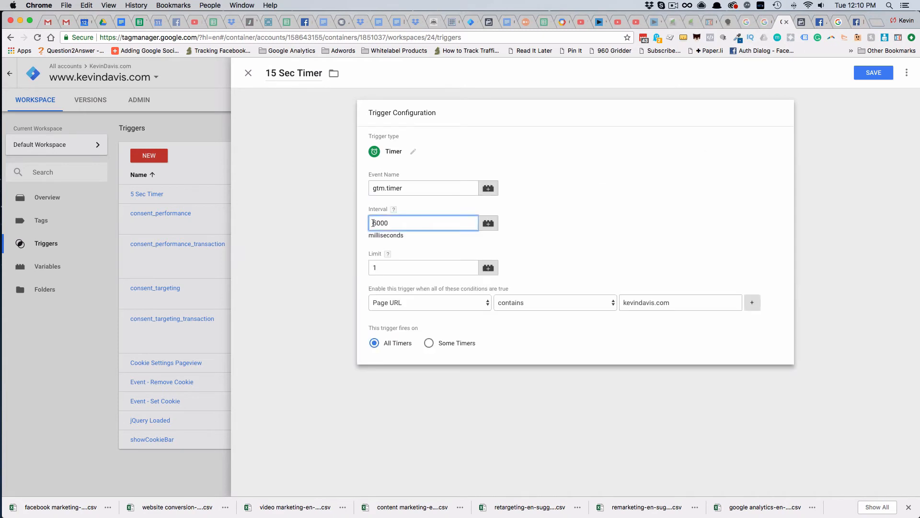
type("1")
left_click(871, 74)
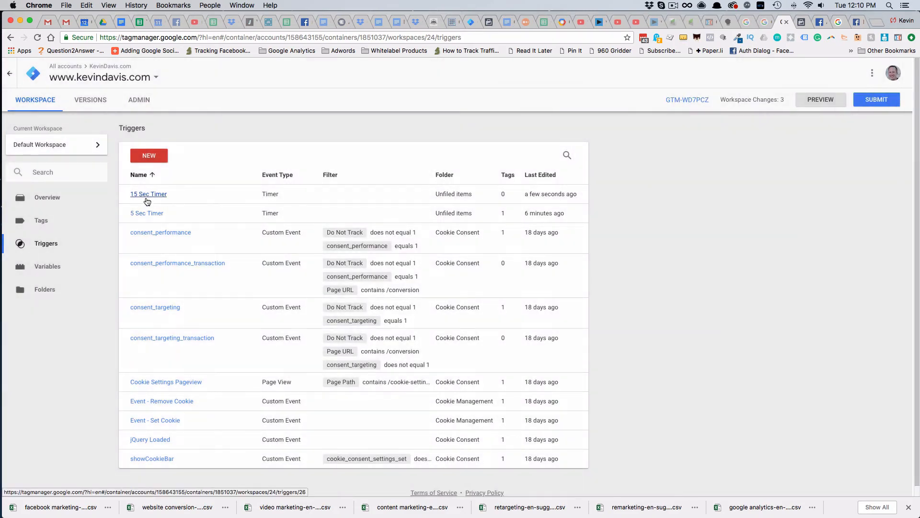
Copy the 15 Sec Timer trigger and name the copy "30 Sec Timer"
left_click(149, 194)
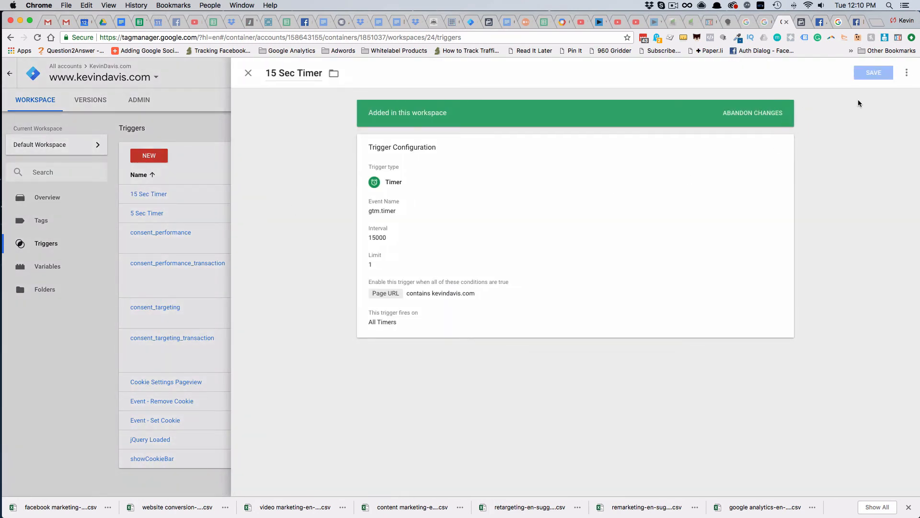
left_click(906, 74)
left_click(880, 93)
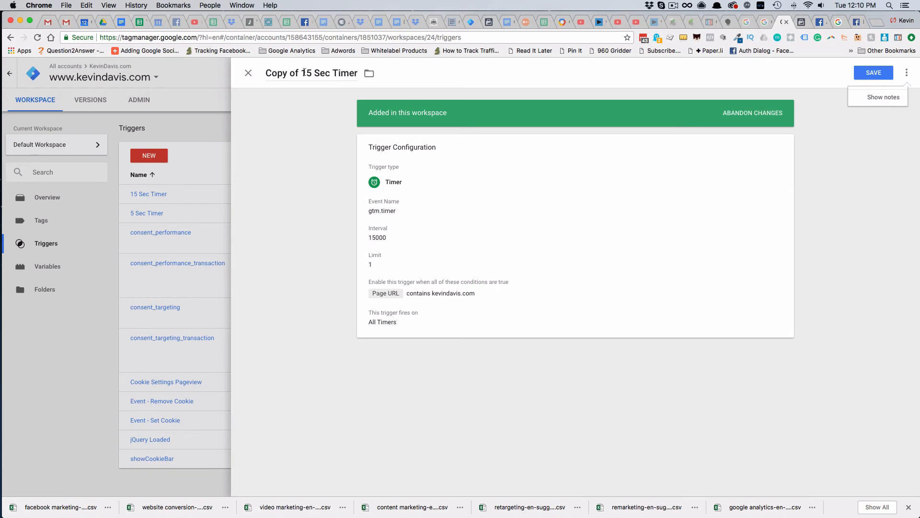
left_click_drag(309, 72, 258, 71)
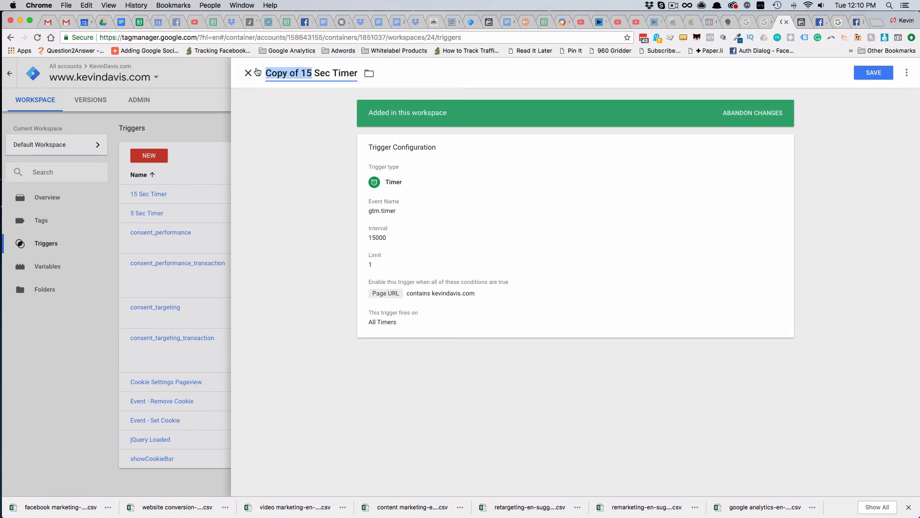
type("30")
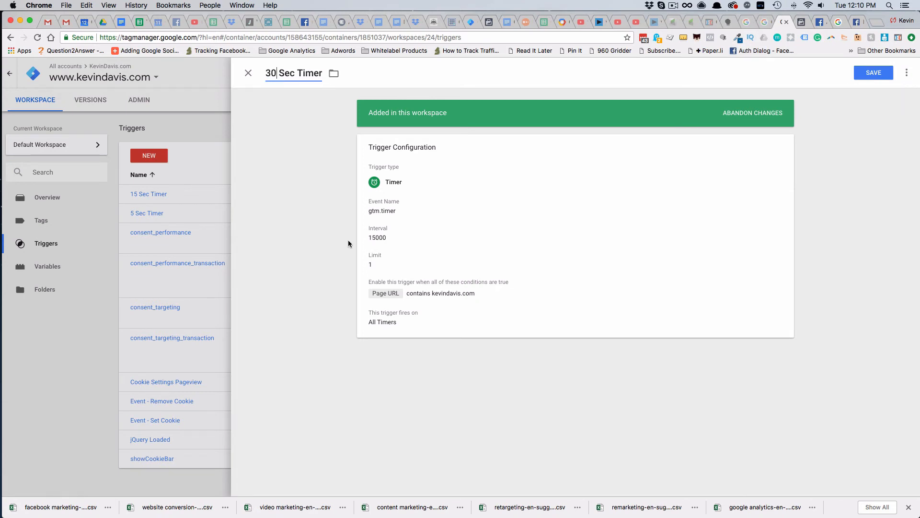
Set the 30 Sec Timer trigger's interval to 30000 milliseconds and save the trigger
left_click(382, 243)
left_click_drag(381, 258, 355, 259)
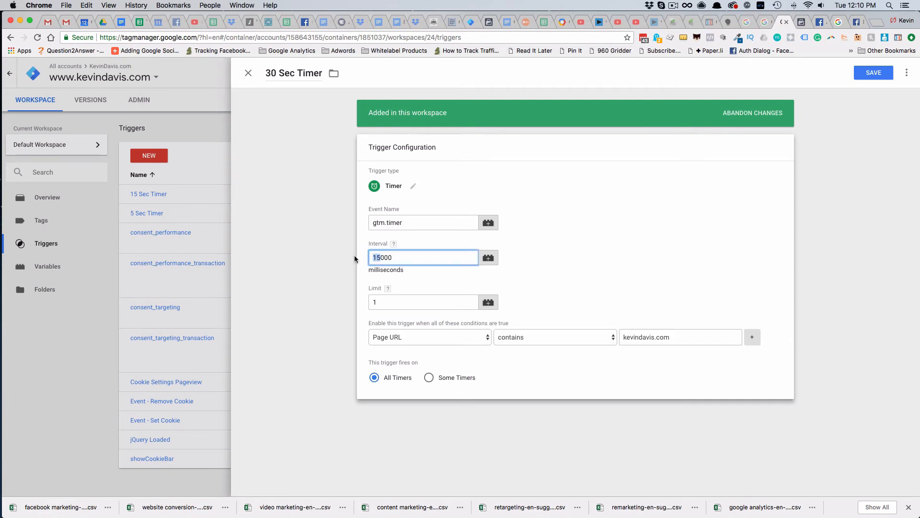
type("30")
left_click(873, 72)
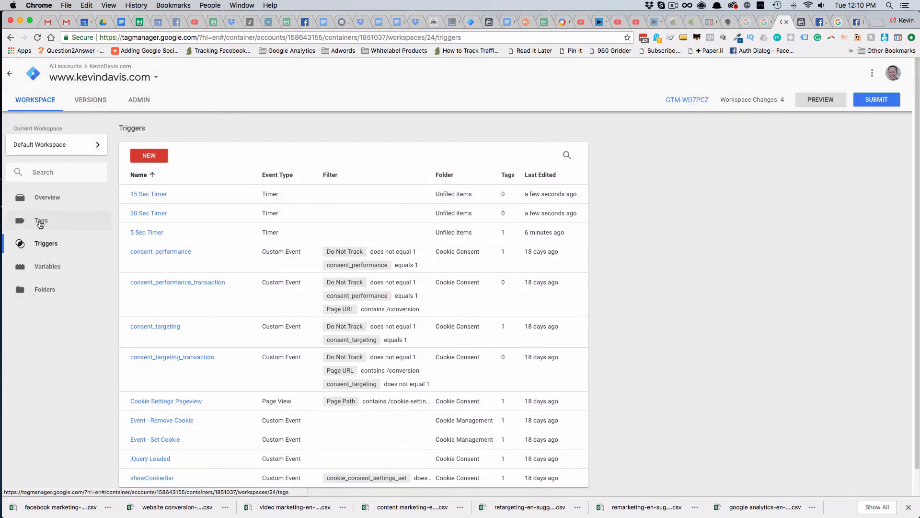
Copy the 5 Sec Page View tag and name the copy "15 Sec Page View"
left_click(41, 222)
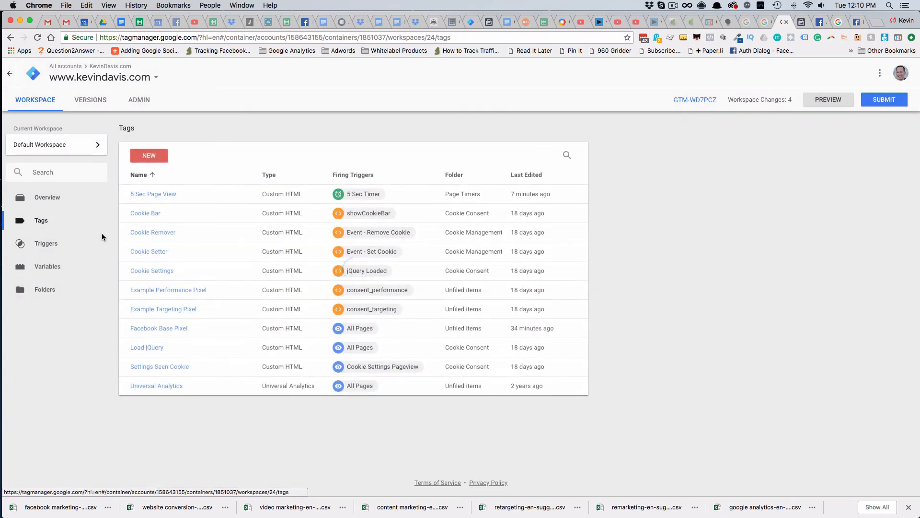
left_click(153, 195)
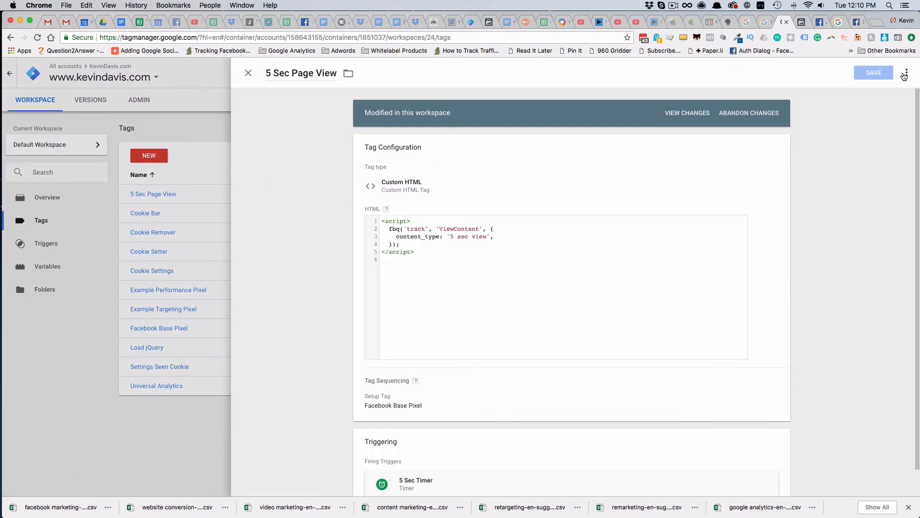
left_click(907, 73)
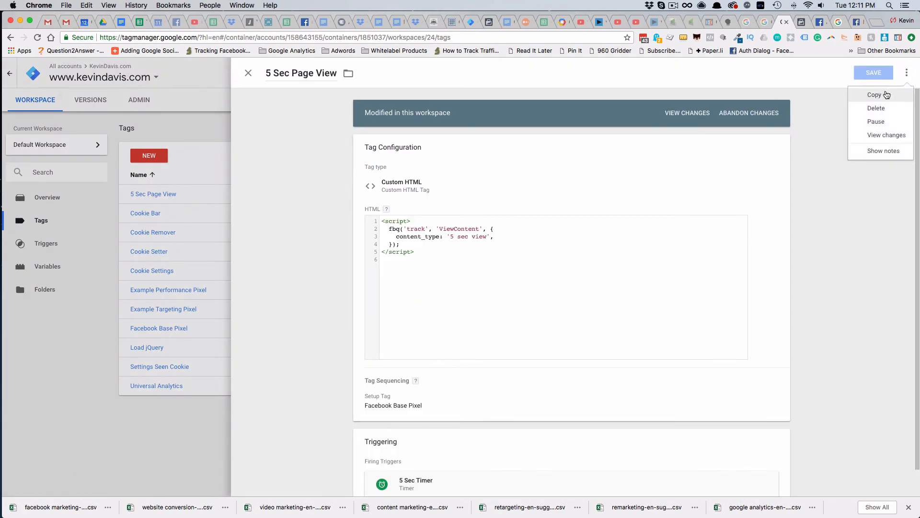
left_click(875, 95)
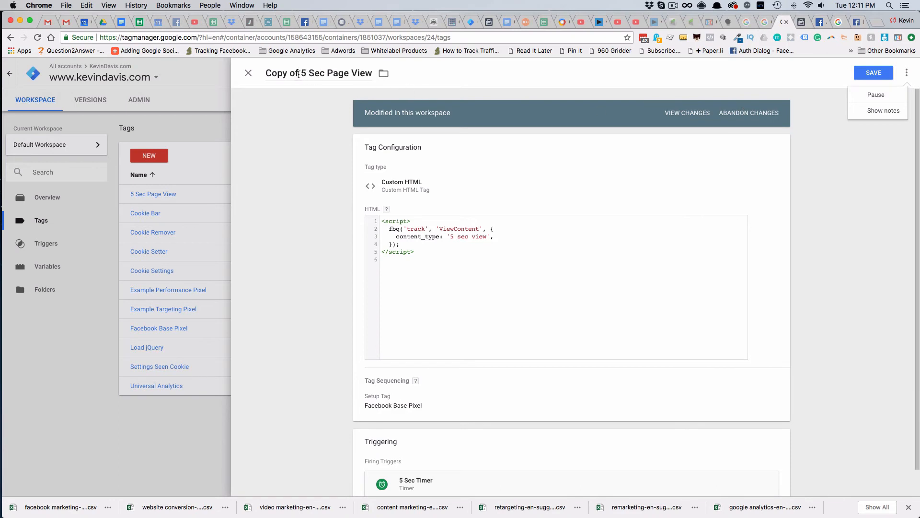
left_click_drag(303, 73, 240, 72)
key("BackSpace")
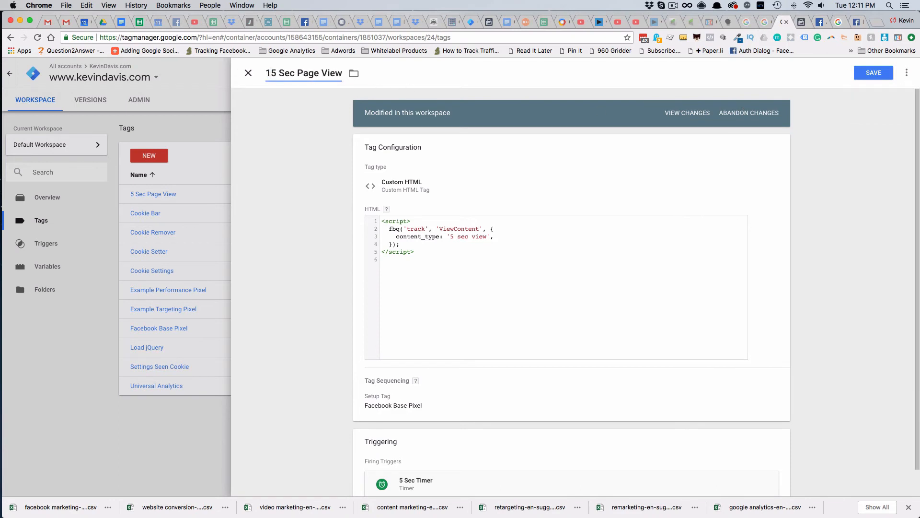
type("1")
Change the content_type value in the 15 Sec Page View tag's HTML code to '15 sec view'
left_click(453, 239)
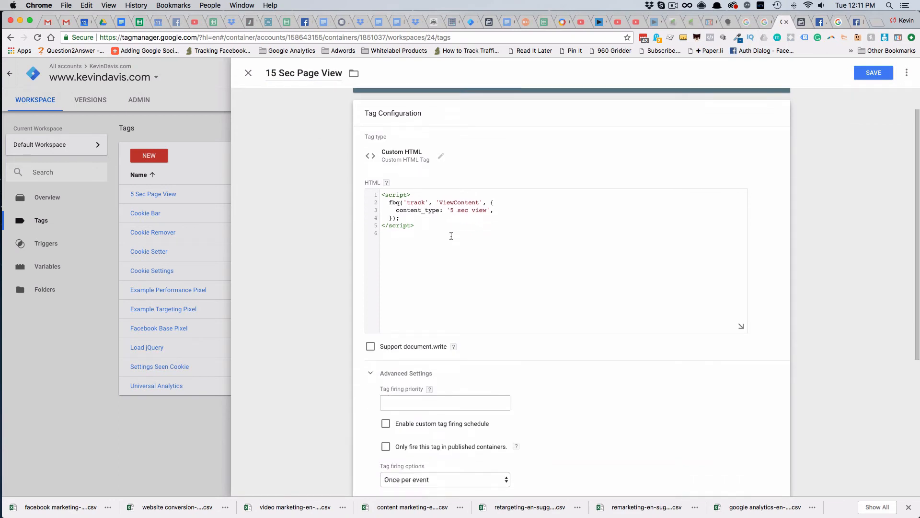
left_click(449, 209)
type("1")
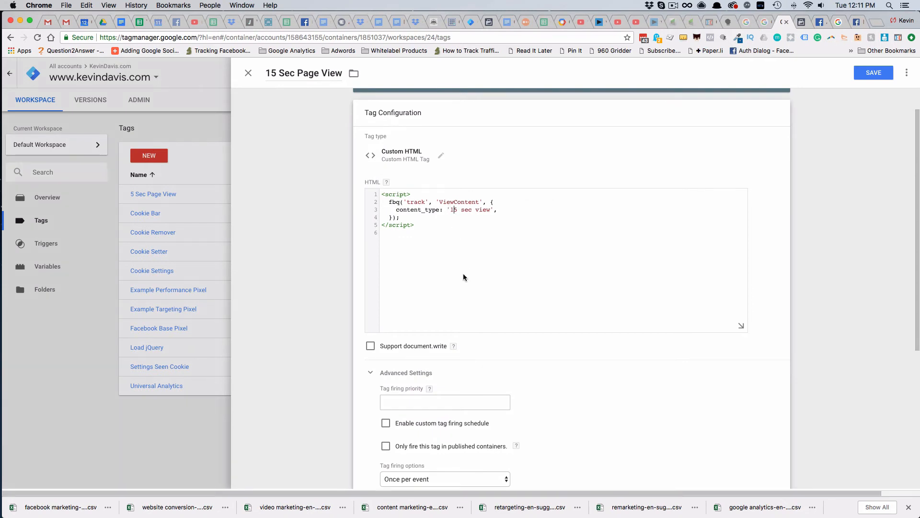
Replace the 15 Sec Page View tag's firing trigger with 15 Sec Timer and save the tag
scroll(559, 369, "down", 5)
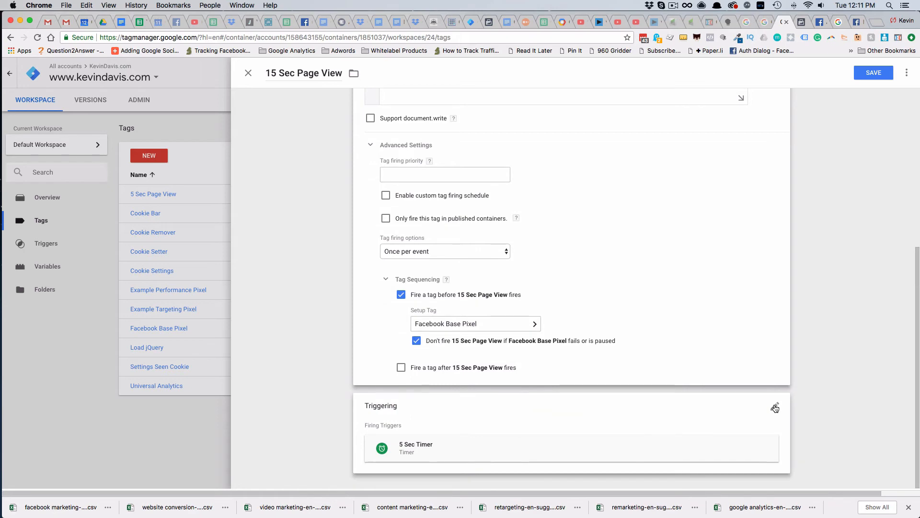
left_click(775, 407)
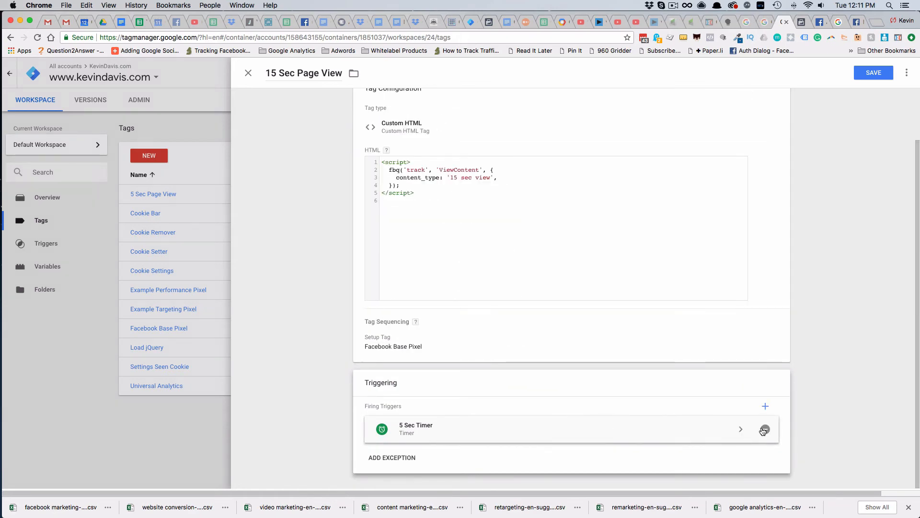
left_click(765, 429)
left_click(486, 431)
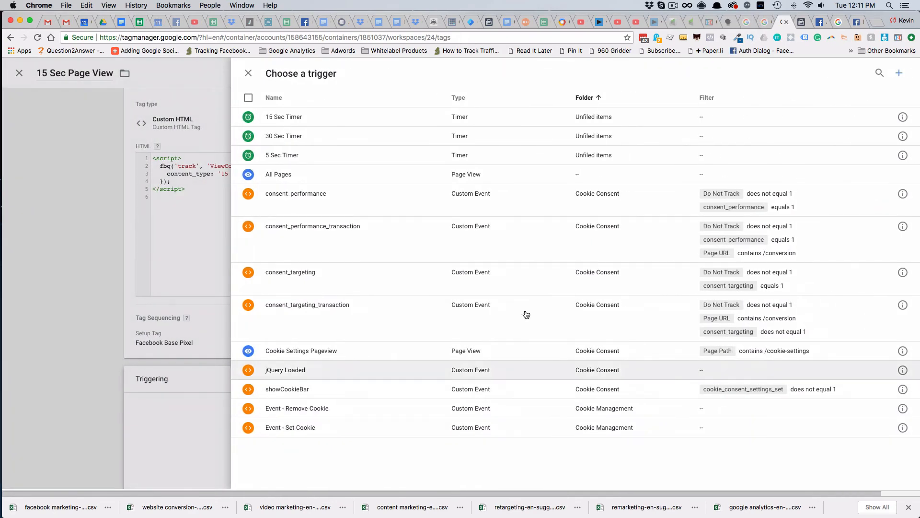
left_click(285, 117)
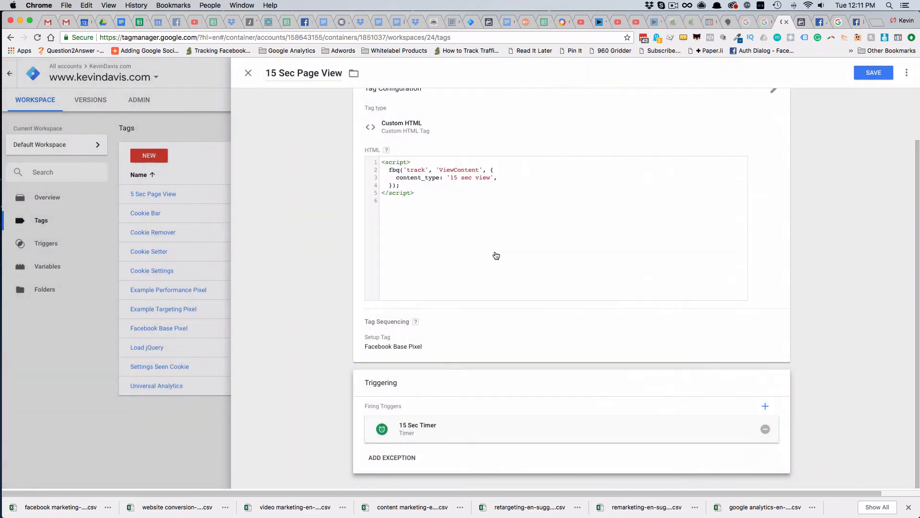
left_click(875, 74)
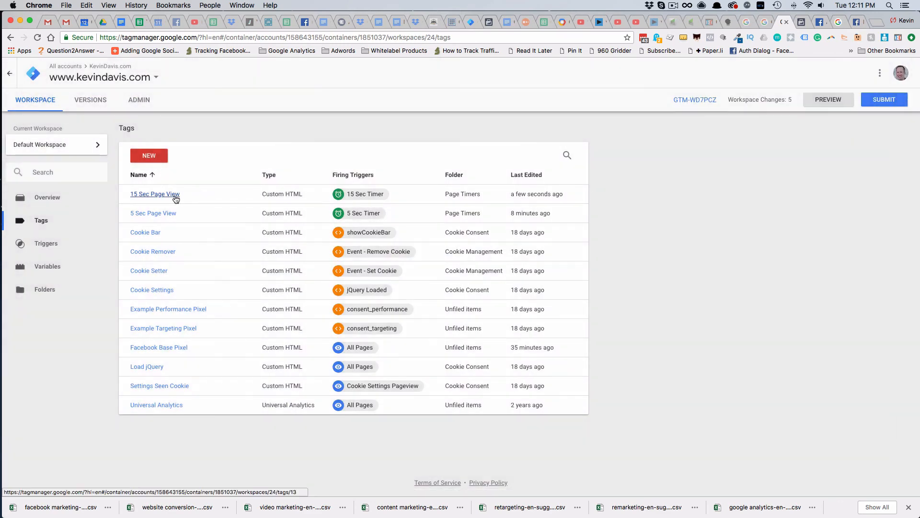
Copy the 15 Sec Page View tag as "30 Sec Page View" and change the copy's content_type value to '30 sec view'
left_click(172, 199)
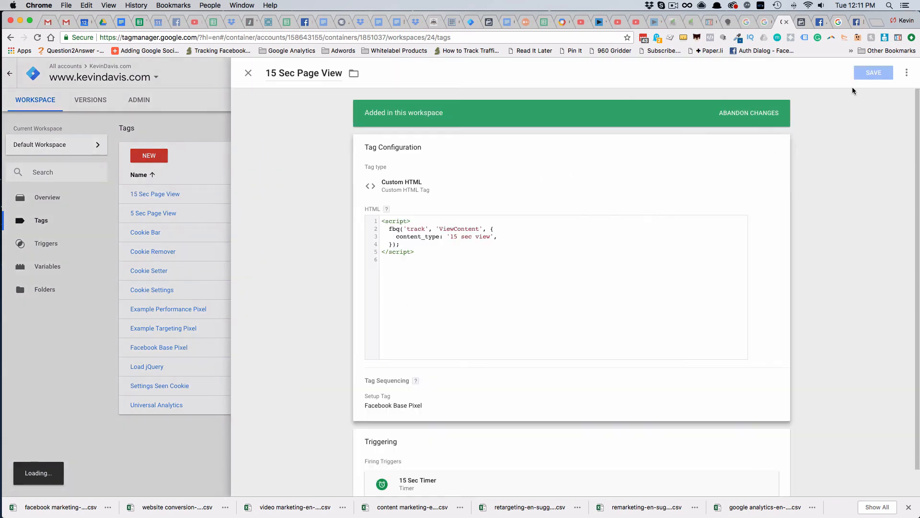
left_click(906, 74)
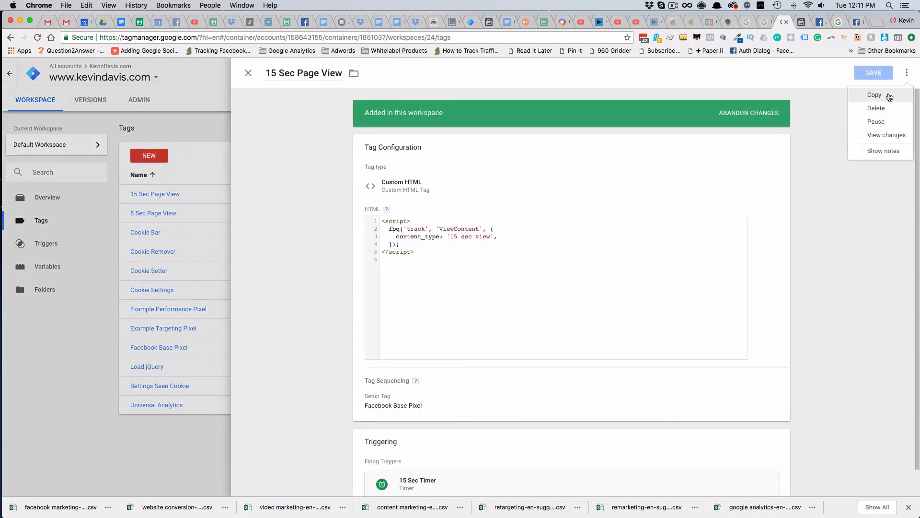
left_click(877, 95)
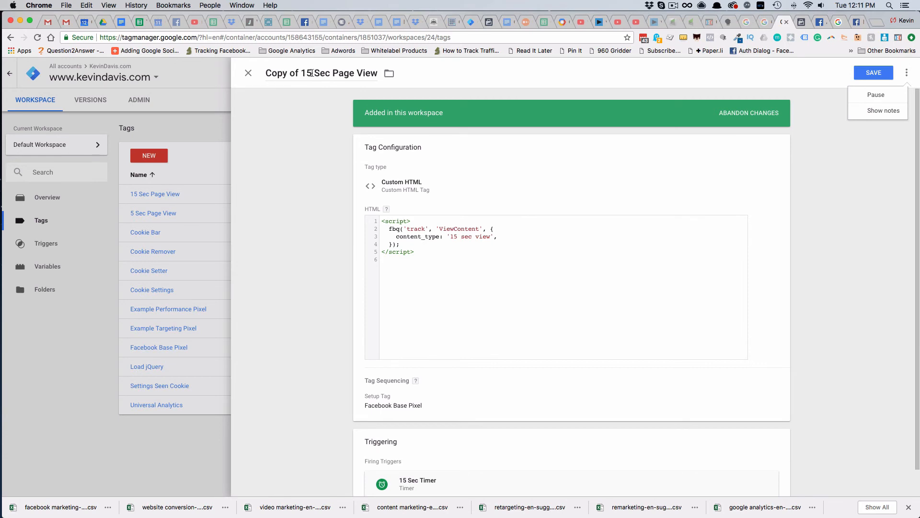
left_click_drag(312, 73, 263, 74)
type("30")
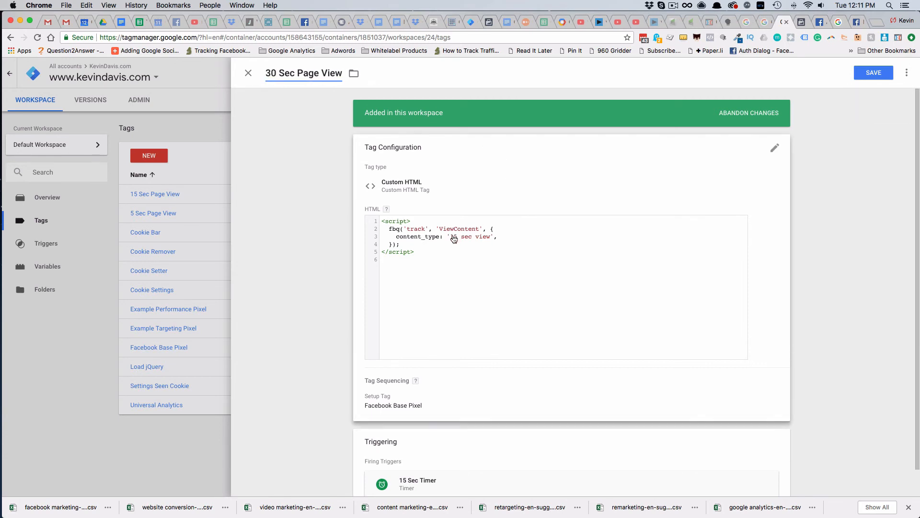
left_click(450, 236)
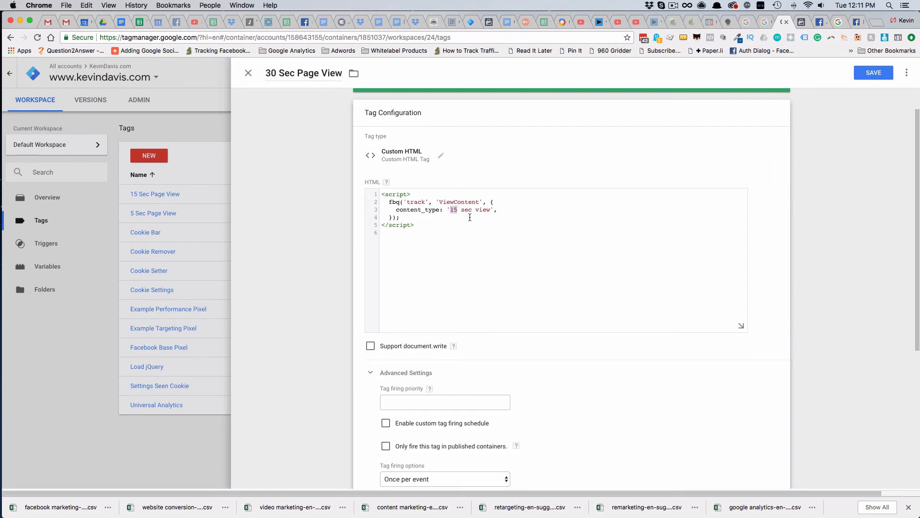
type("30")
Replace the 30 Sec Page View tag's firing trigger with 30 Sec Timer and save the tag
scroll(739, 470, "down", 5)
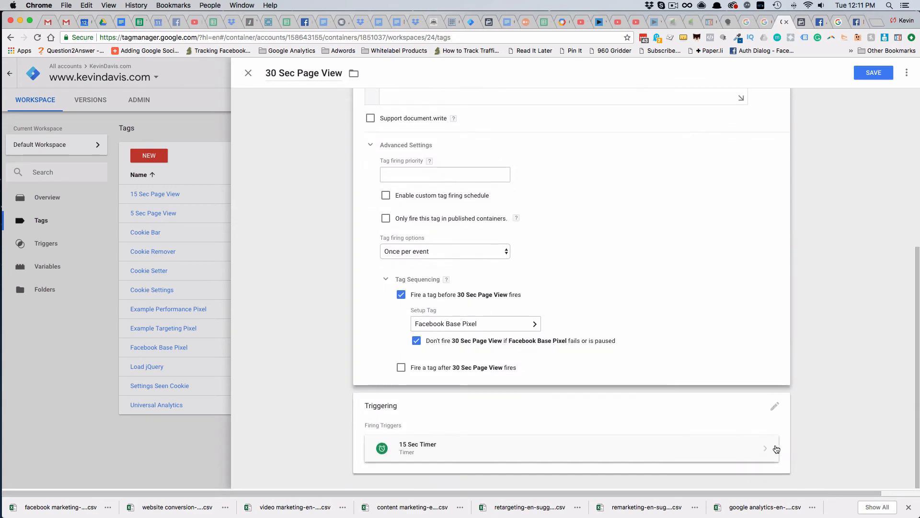
left_click(765, 448)
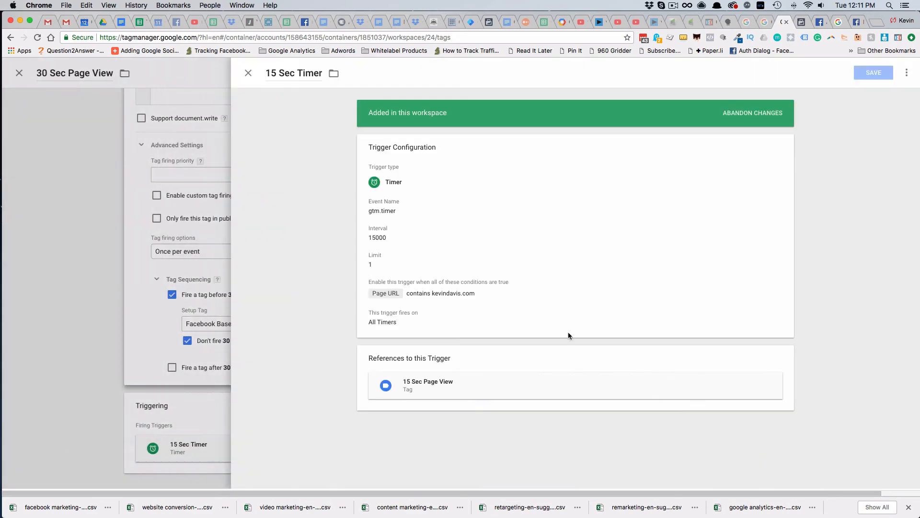
left_click(248, 74)
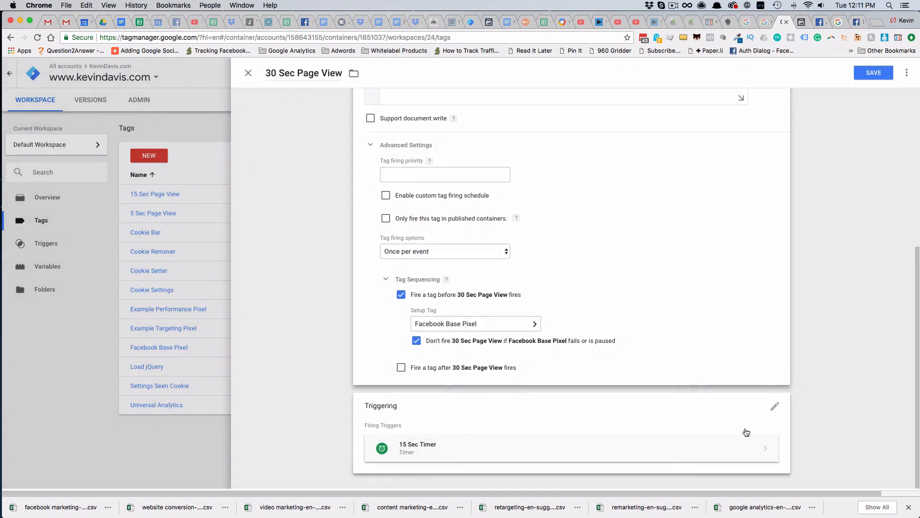
left_click(765, 429)
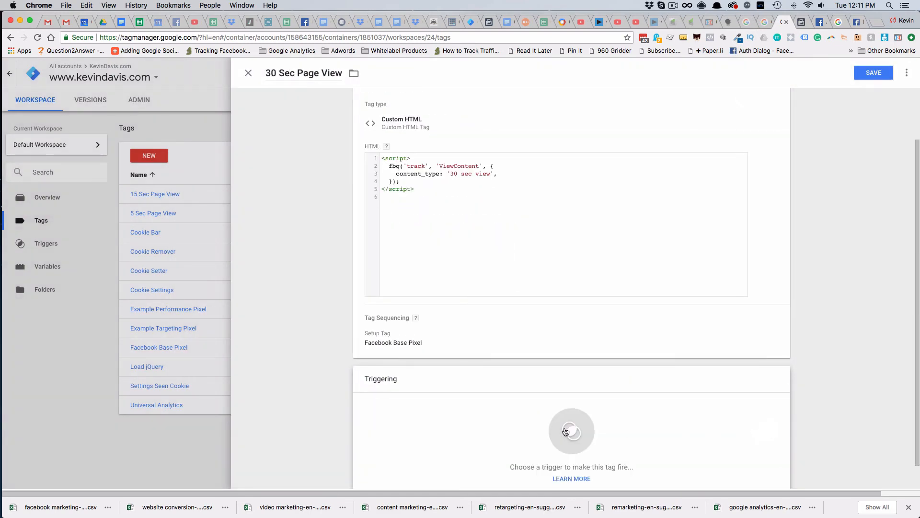
left_click(515, 438)
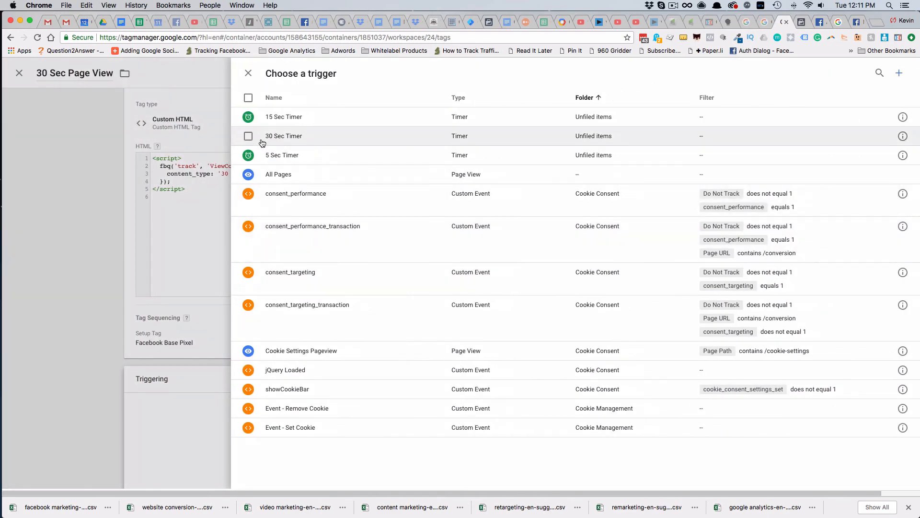
left_click(266, 139)
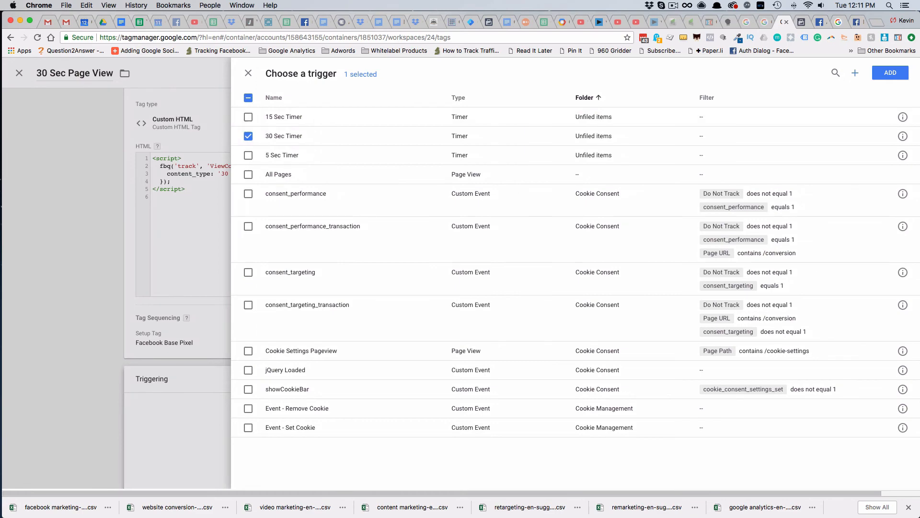
left_click(834, 94)
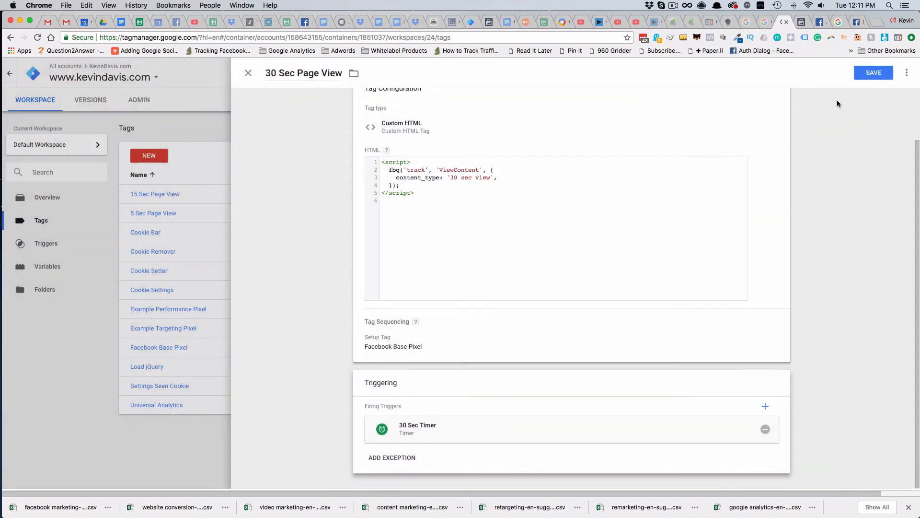
left_click(873, 72)
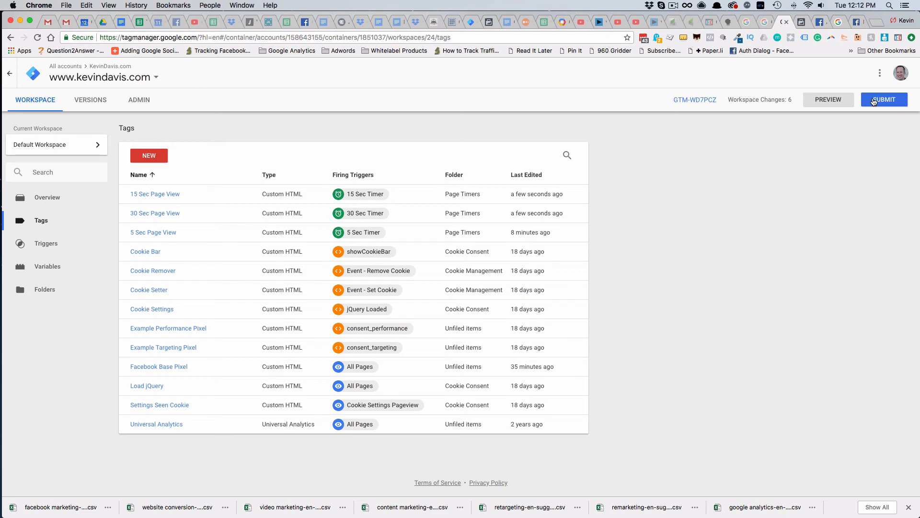
Submit and publish the workspace changes to the Live environment without a version name or description
left_click(873, 101)
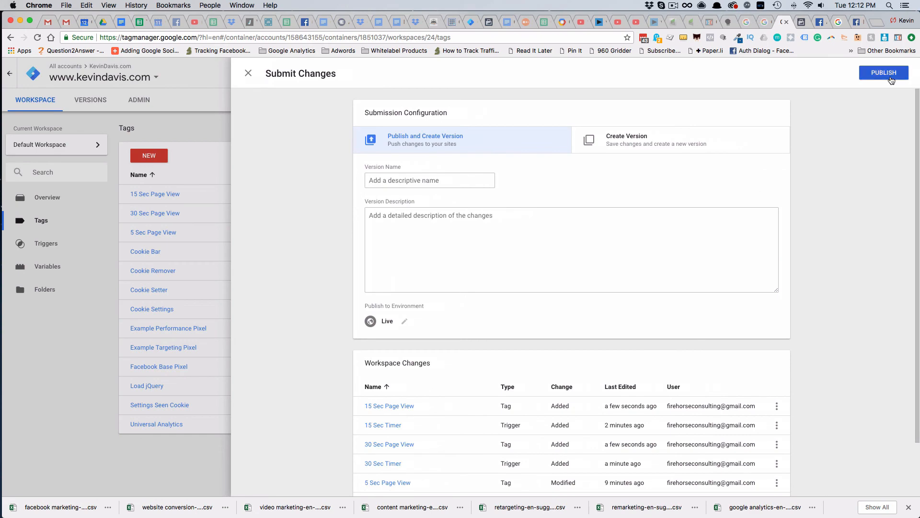
left_click(883, 73)
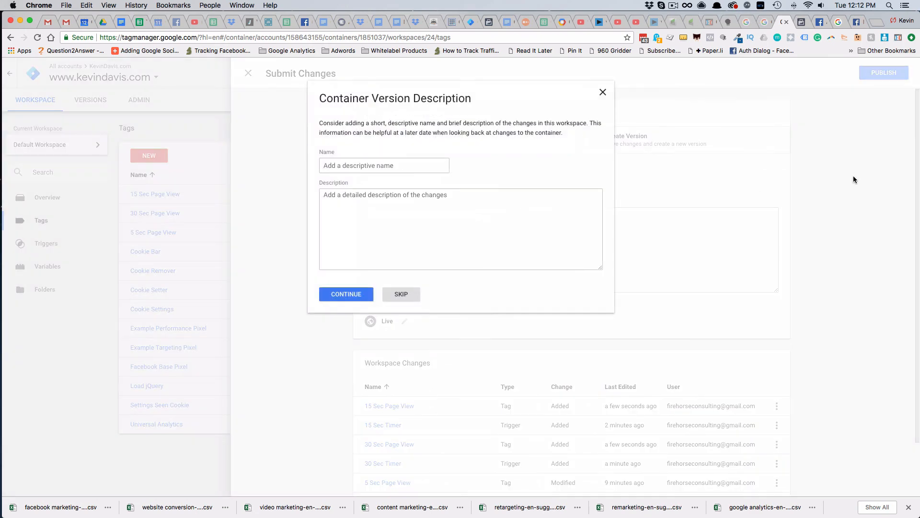
left_click(358, 296)
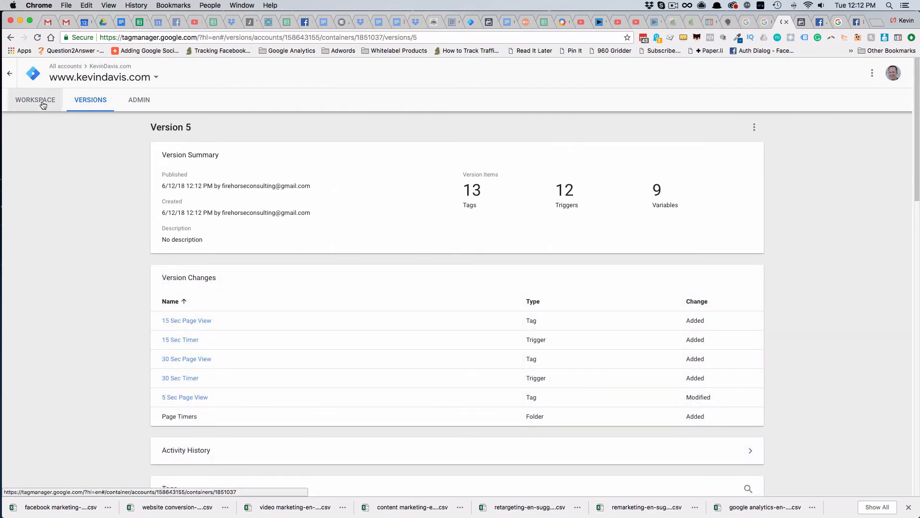
Turn on preview mode for the Default Workspace and reload the website's home page to test the tags
left_click(43, 105)
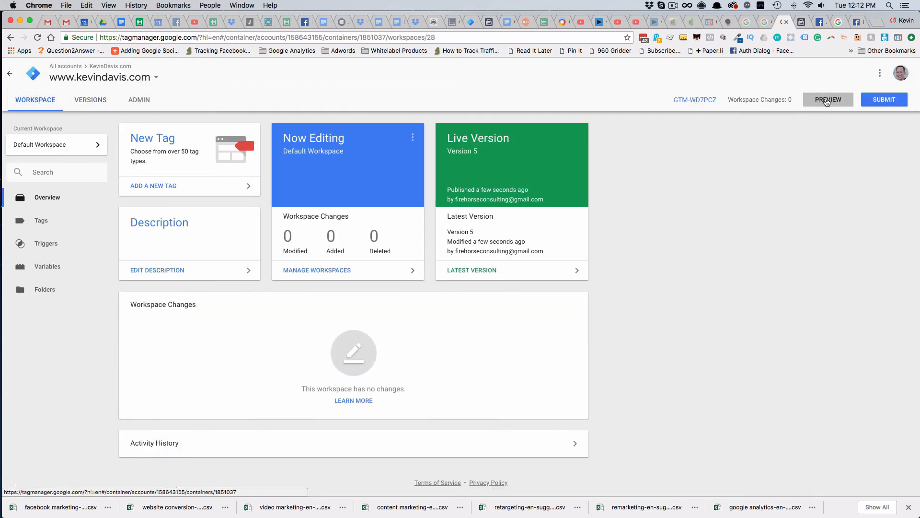
left_click(826, 101)
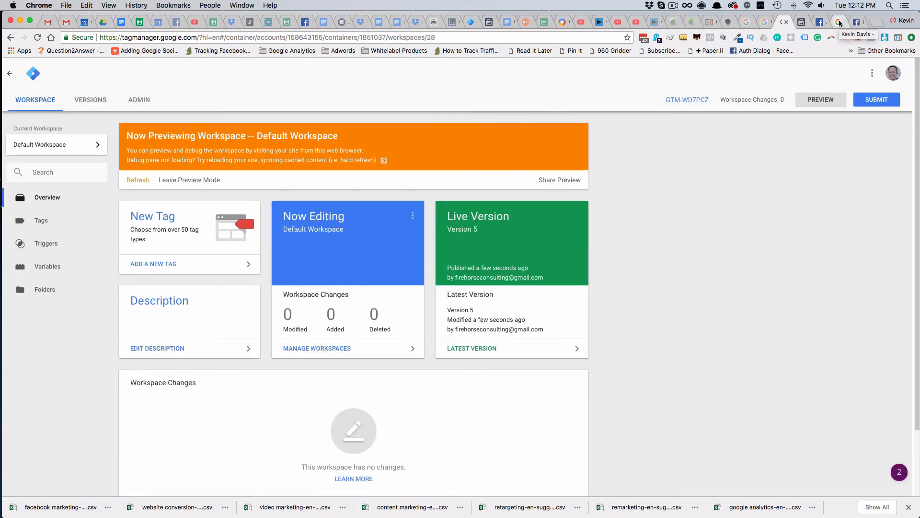
left_click(839, 23)
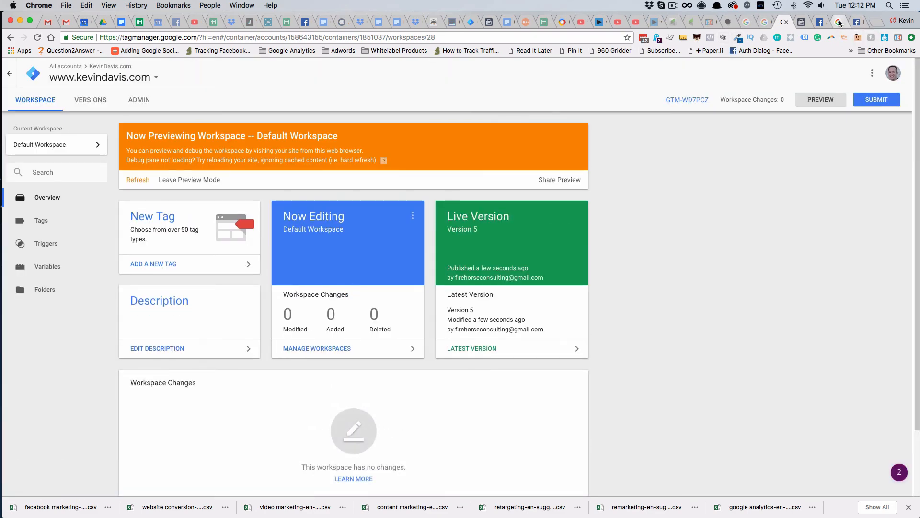
left_click(288, 35)
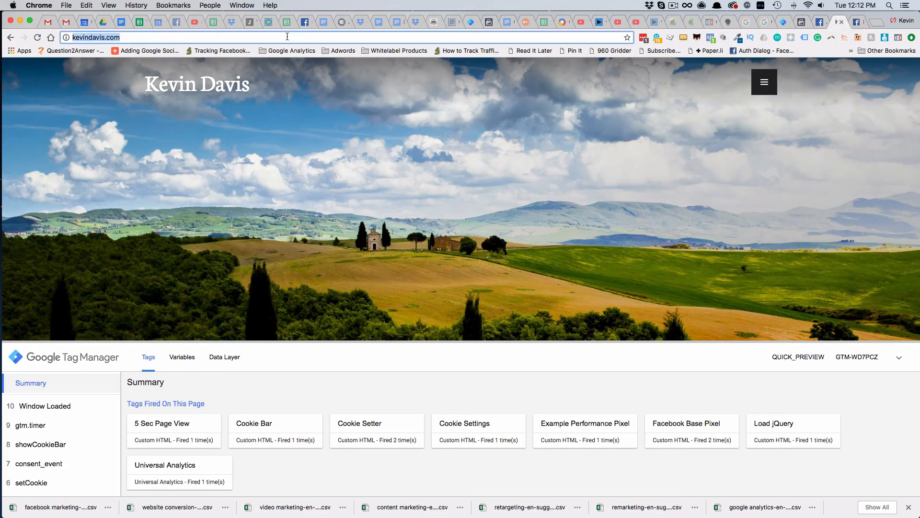
key("Return")
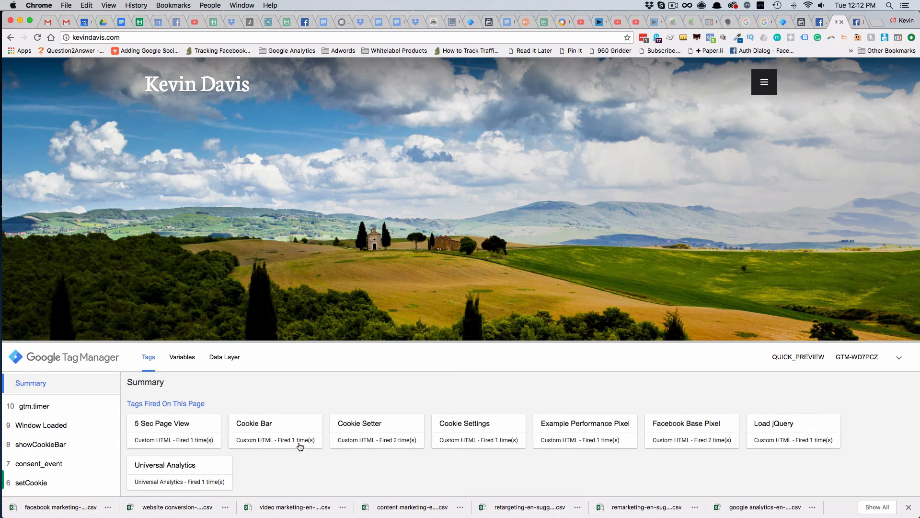
Examine the fired tags in the debug summary and the details of the first two ViewContent events in Facebook Pixel Helper
scroll(361, 367, "down", 2)
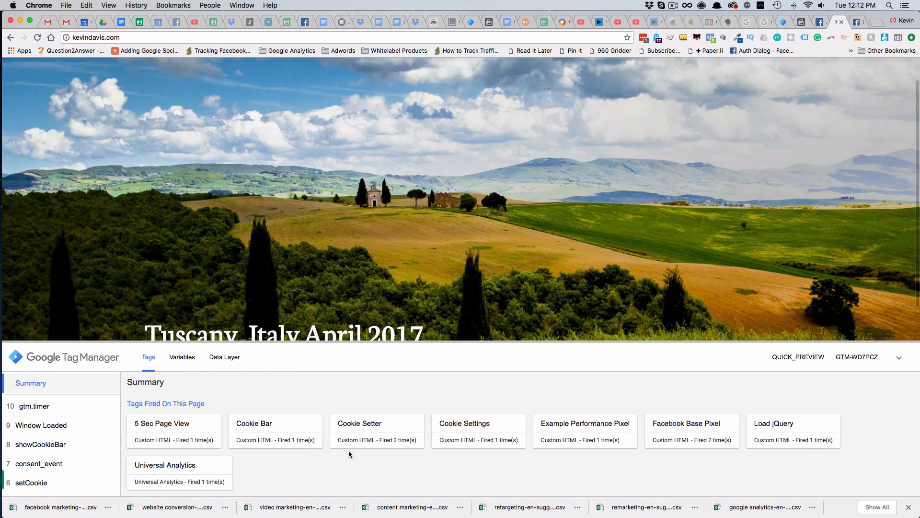
scroll(349, 450, "down", 3)
scroll(349, 450, "up", 2)
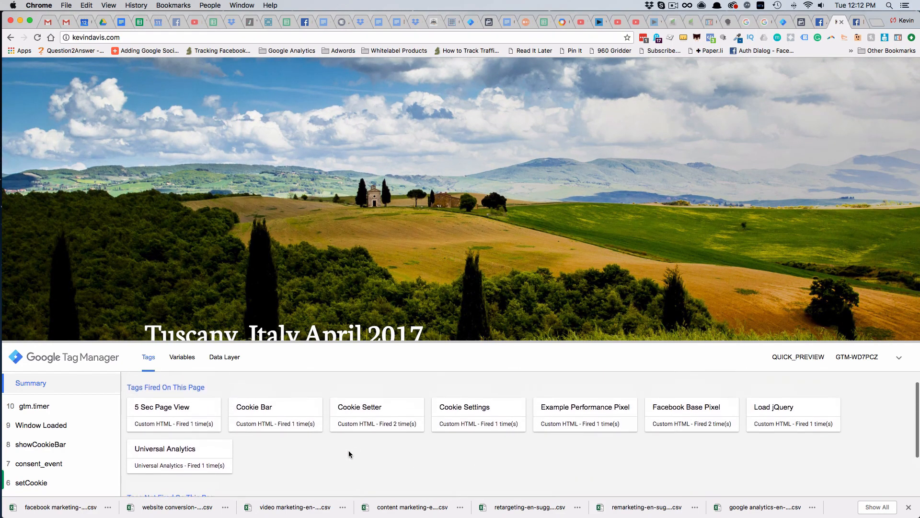
scroll(349, 451, "up", 1)
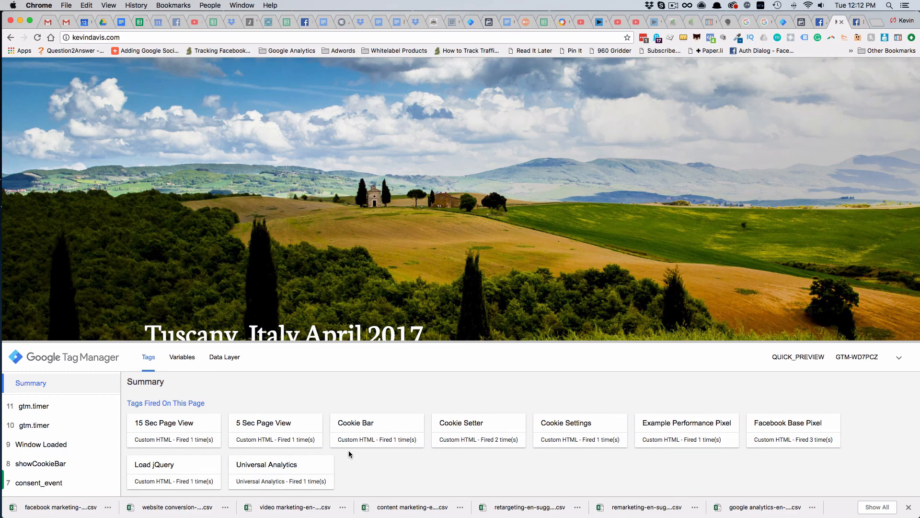
left_click(709, 37)
left_click(532, 165)
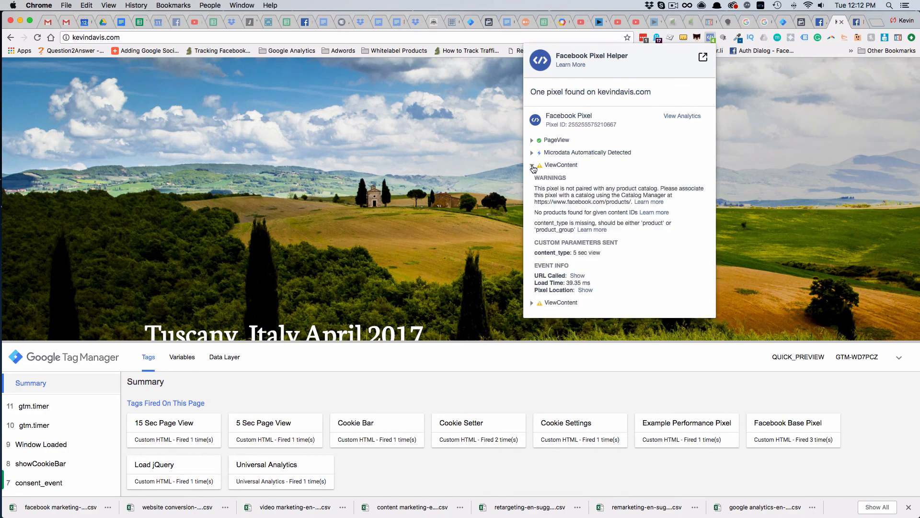
left_click(532, 303)
scroll(623, 268, "down", 4)
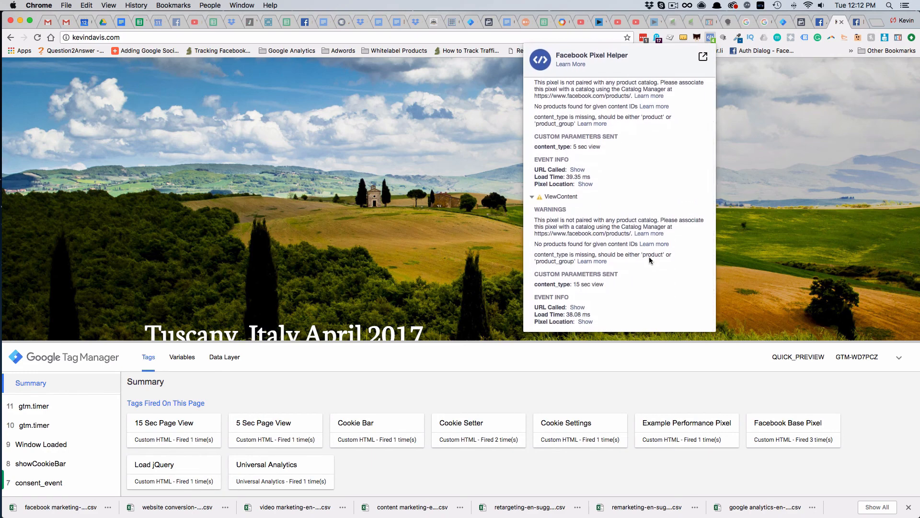
left_click(711, 39)
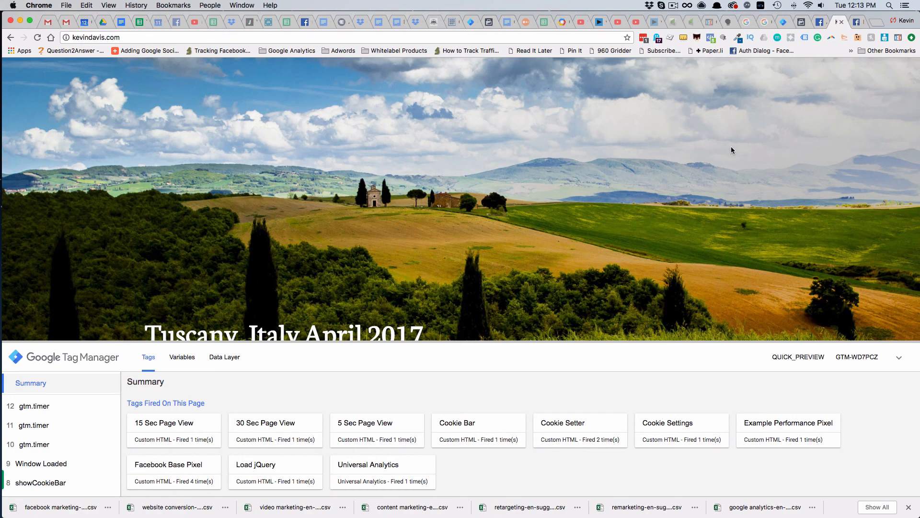
Collapse the first two ViewContent events in Facebook Pixel Helper and examine the third event's content_type parameter
left_click(711, 38)
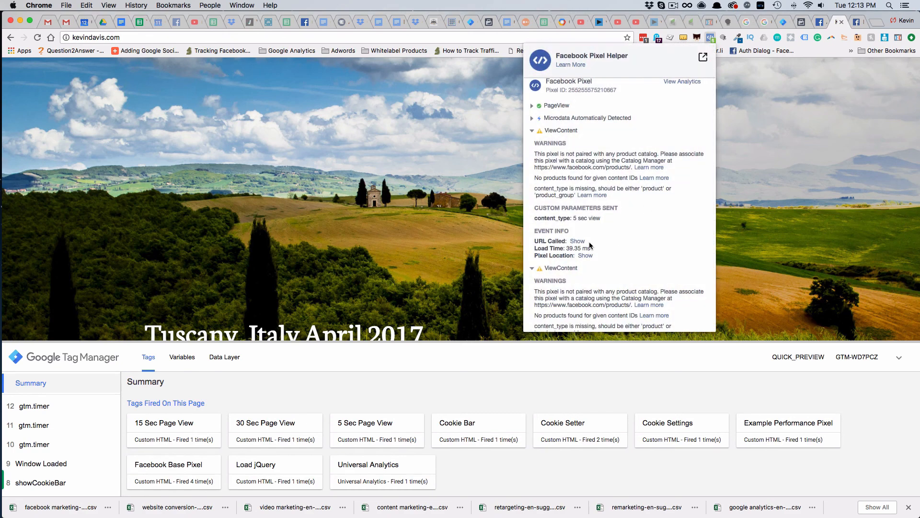
left_click(532, 133)
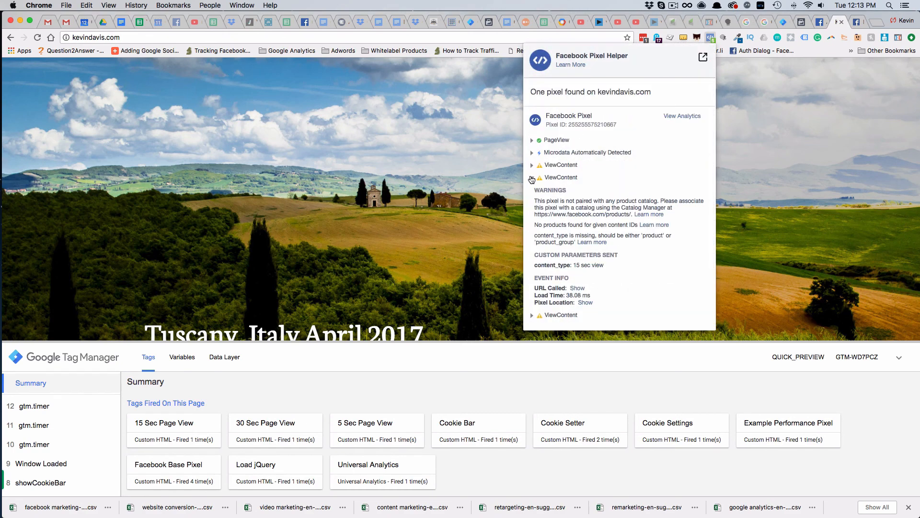
left_click(532, 178)
left_click(533, 191)
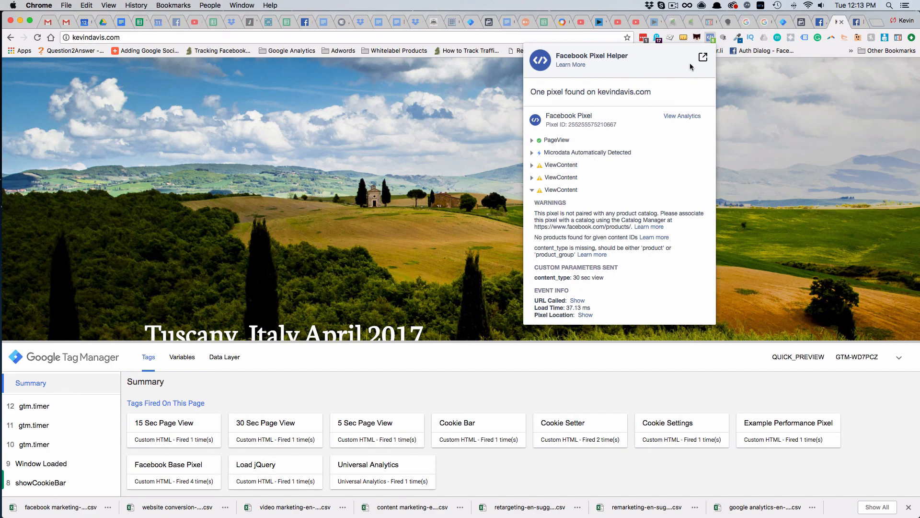
left_click(710, 39)
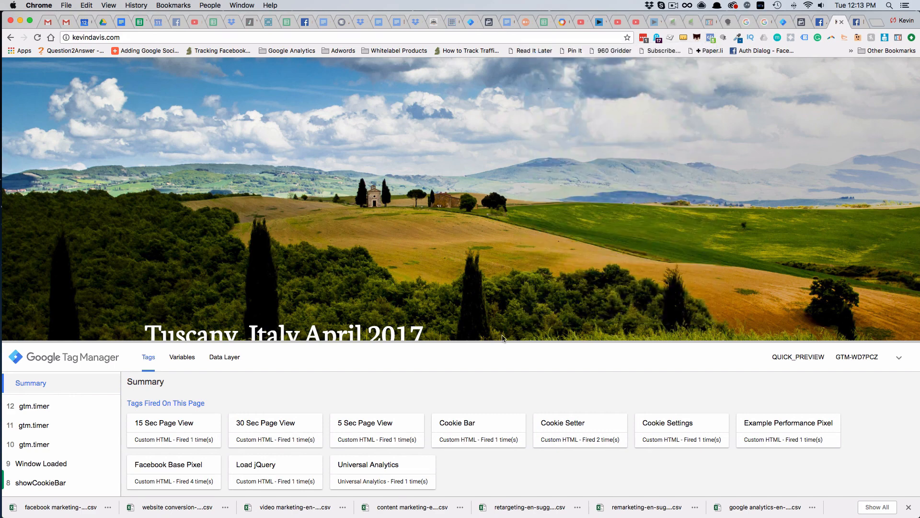